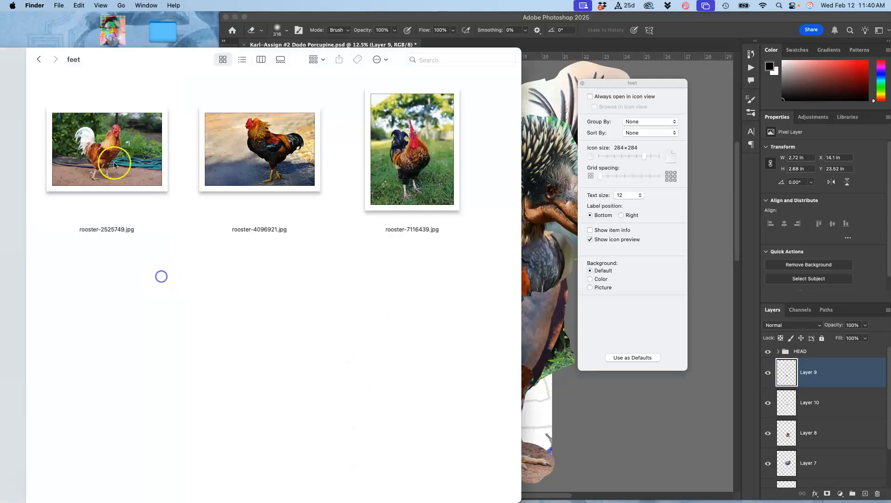
Place chick-7711698.jpg from the tail reference folder into the collage, centred at about X 4269 px, Y 6331 px.
left_click(39, 59)
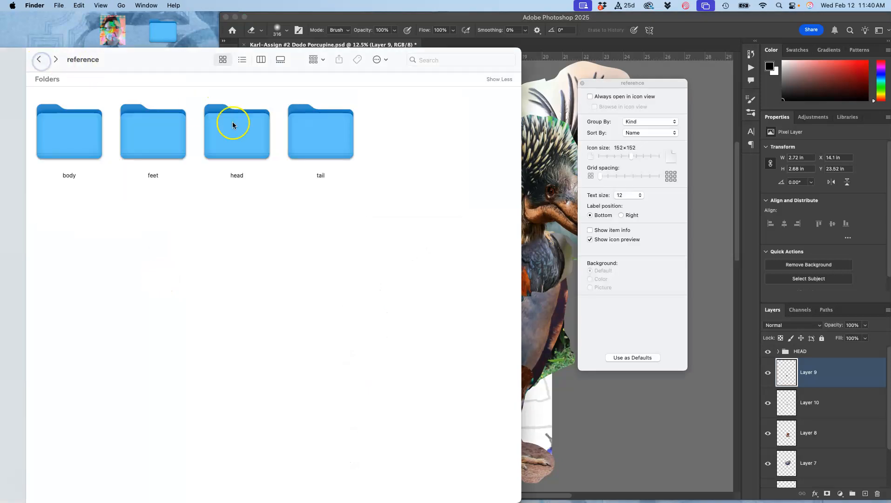
double_click(307, 132)
left_click_drag(128, 166, 141, 169)
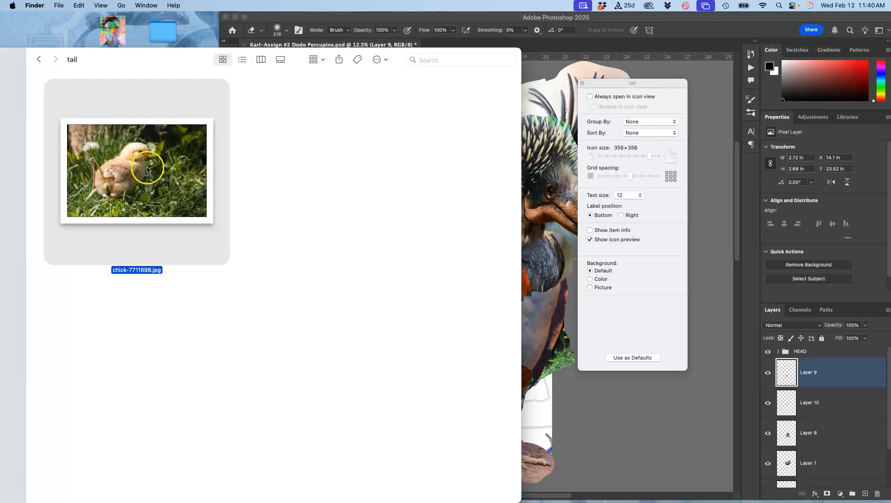
left_click_drag(132, 165, 550, 278)
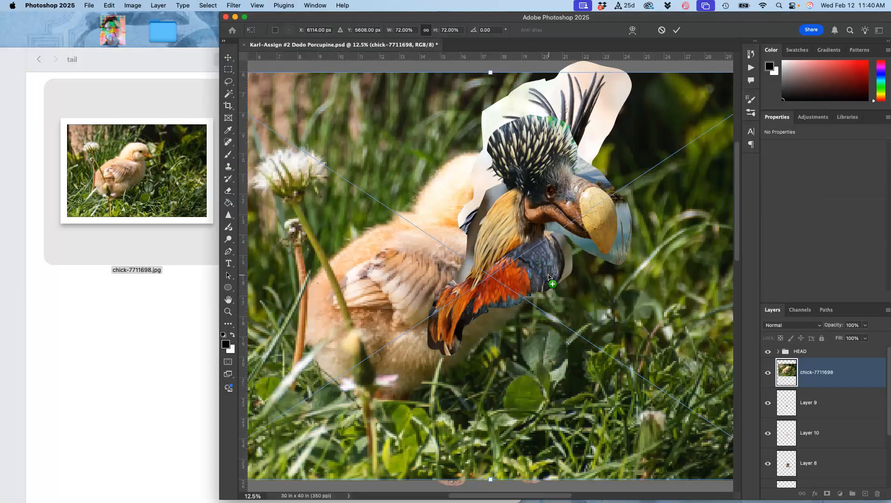
left_click_drag(423, 289, 302, 314)
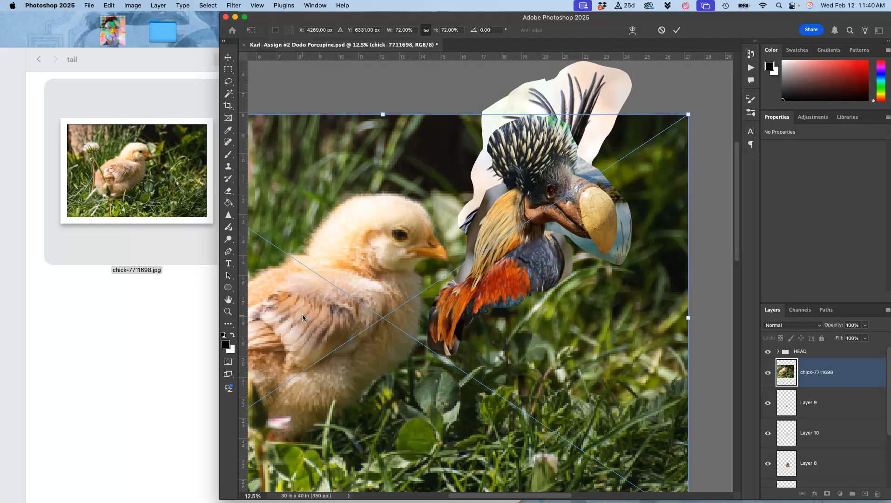
key("Return")
Lasso the chick's head, copy it to a new layer and delete the placed chick-7711698 layer.
key("e")
left_click(228, 82)
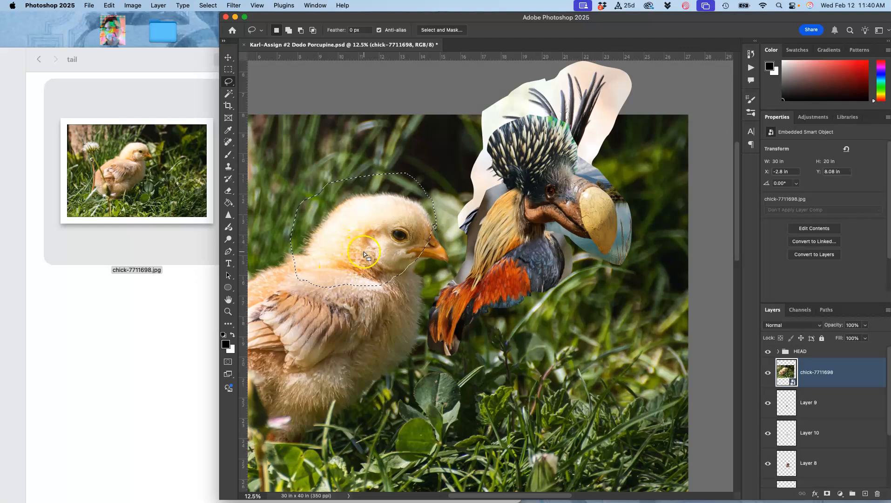
key("ctrl+j")
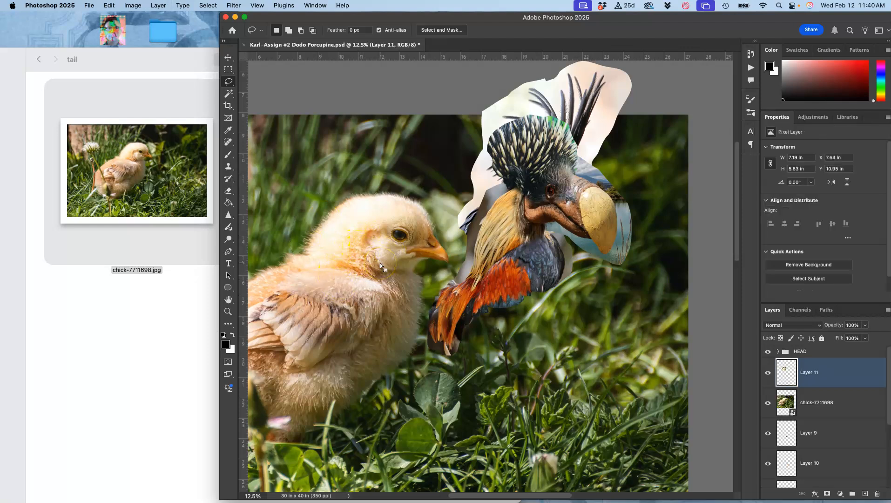
left_click(815, 403)
key("BackSpace")
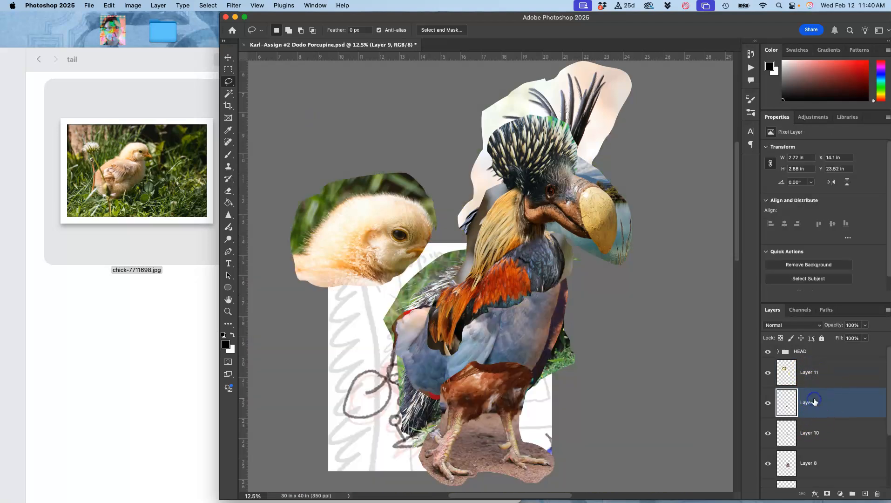
key("super+bracketleft")
key("super+bracketleft")
key("super+bracketleft")
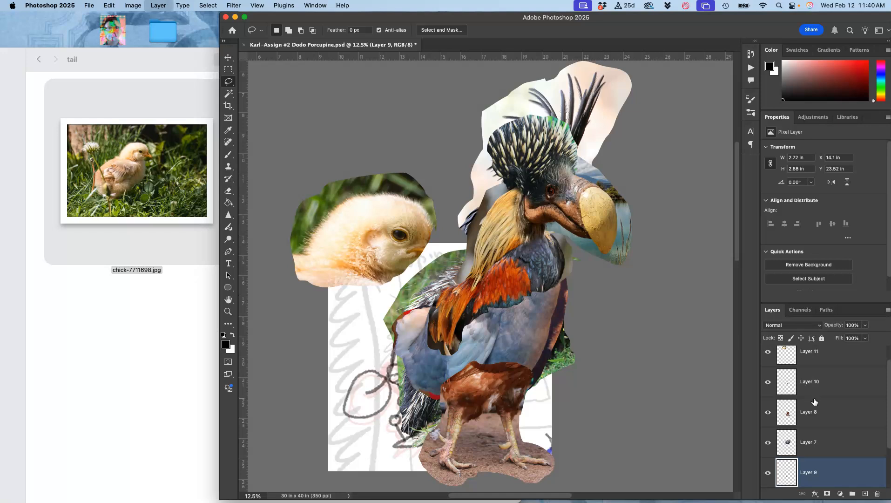
key("super+bracketright")
key("super+bracketright")
key("super+bracketright")
key("super+bracketright")
key("super+bracketright")
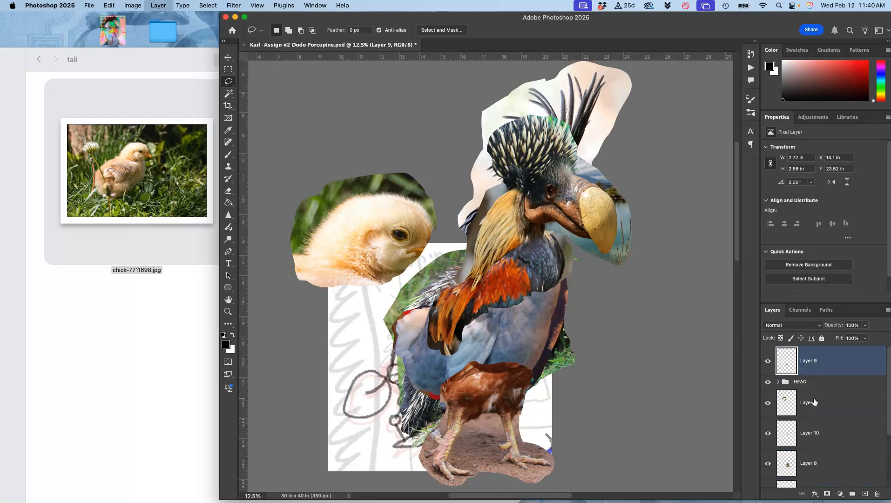
key("super+bracketleft")
Move Layer 11, the chick head cutout, down the layer stack to just below Layer 6.
left_click(813, 401)
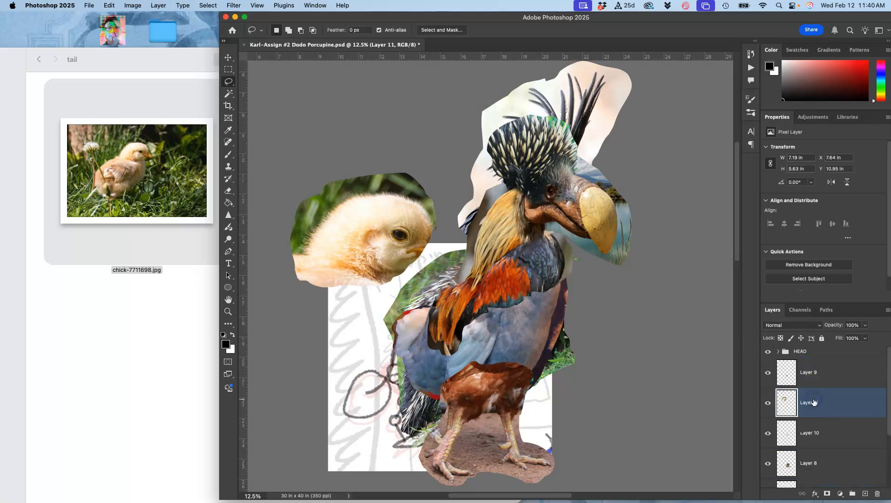
key("super+bracketleft")
key("super+bracketleft")
key("super+bracketleft")
key("super+bracketleft")
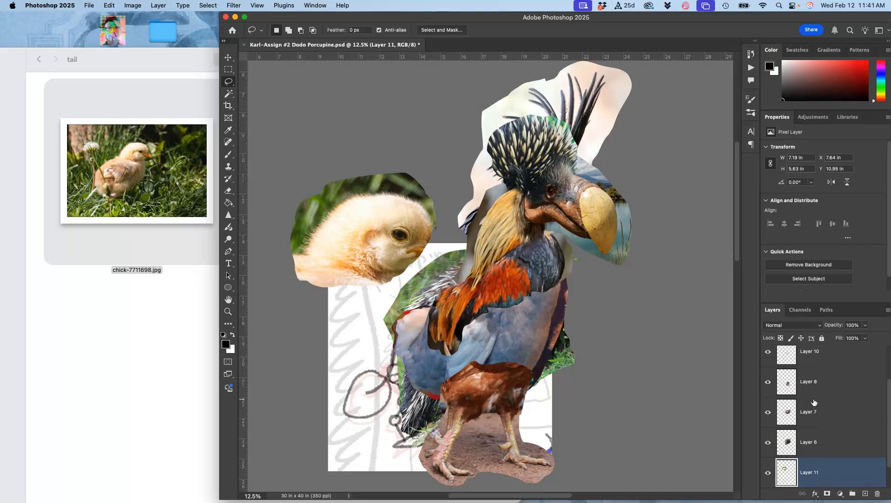
Move the chick cutout to the bird's rear and rotate it about -59° so its fluffy back faces outward as a tail.
left_click(228, 57)
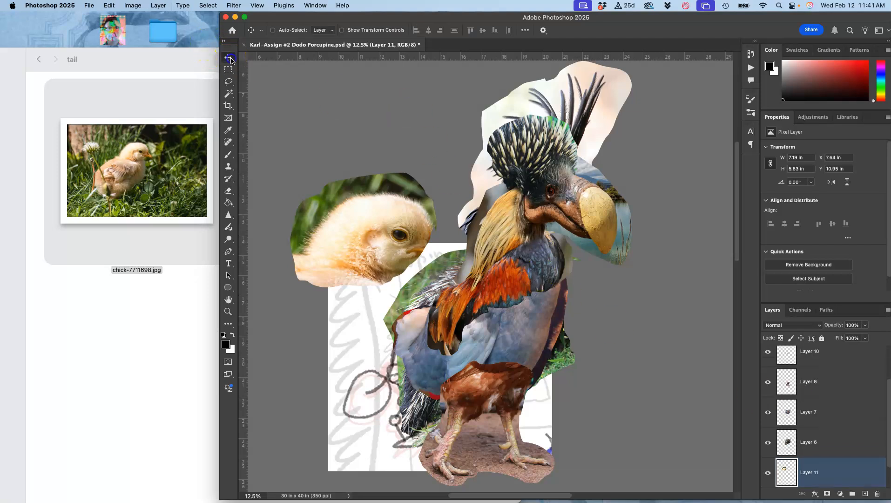
left_click_drag(343, 208, 373, 327)
key("super+t")
left_click_drag(475, 294, 389, 296)
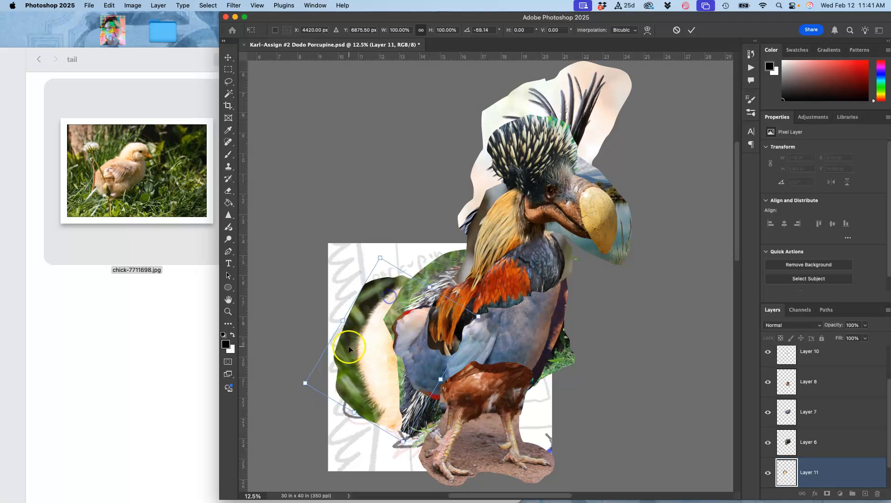
left_click_drag(370, 360, 327, 364)
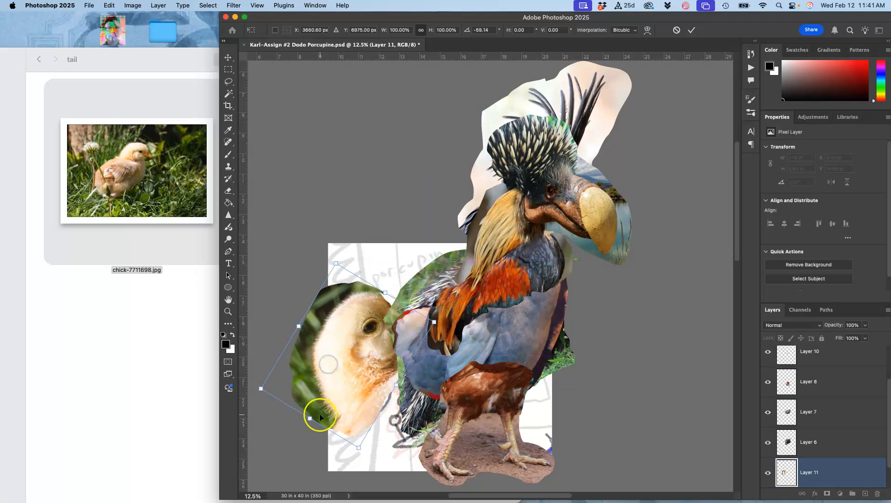
Warp the chick cutout, curving its lower end toward the body and pulling its outer edge inward into a rounder tail.
right_click(342, 398)
left_click(355, 339)
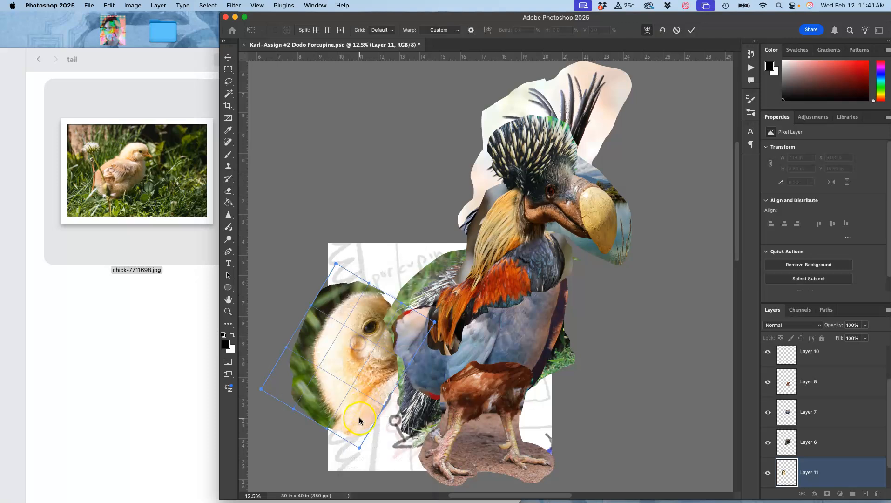
left_click_drag(359, 437, 406, 401)
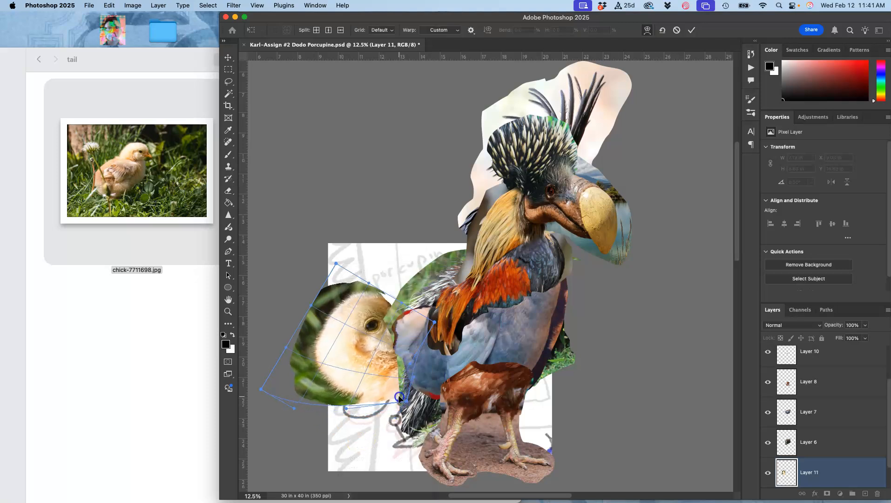
left_click_drag(376, 304, 386, 307)
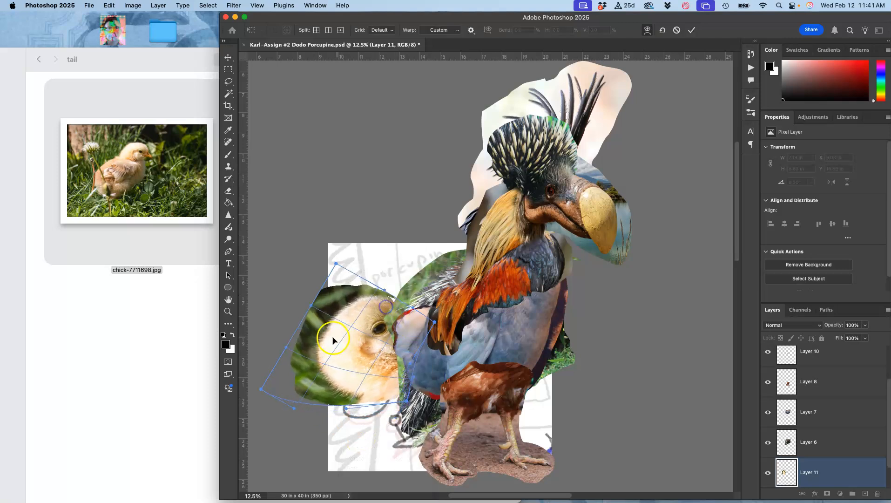
mouse_move(323, 338)
left_mouse_down()
mouse_move(336, 335)
mouse_move(328, 336)
left_mouse_up()
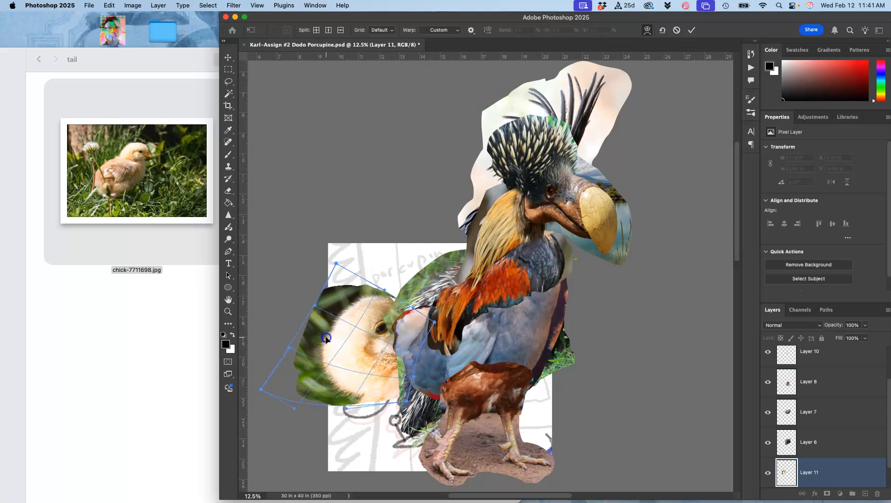
mouse_move(376, 295)
left_mouse_down()
mouse_move(385, 303)
mouse_move(377, 306)
left_mouse_up()
left_click_drag(290, 380, 304, 377)
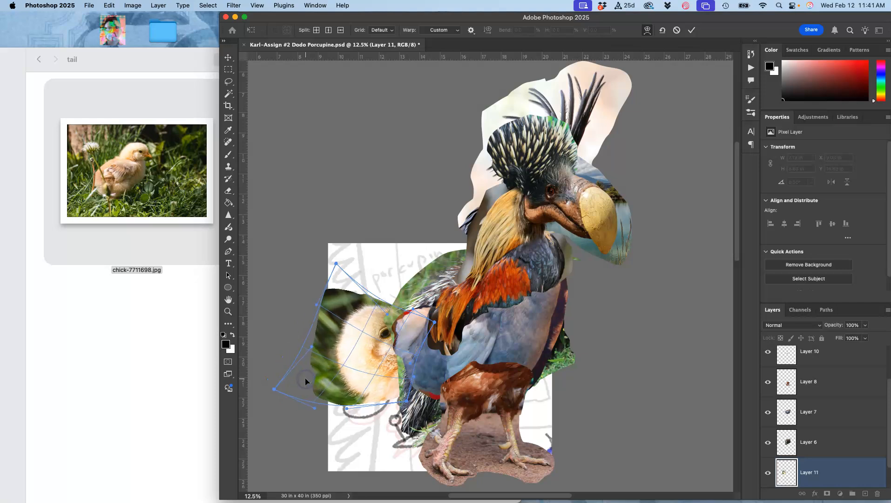
key("Return")
Nudge the chick tail closer to the body and place Layer 11 between Layer 7 and Layer 6.
left_click_drag(368, 369, 374, 378)
left_click(808, 416, "super")
left_click(811, 467)
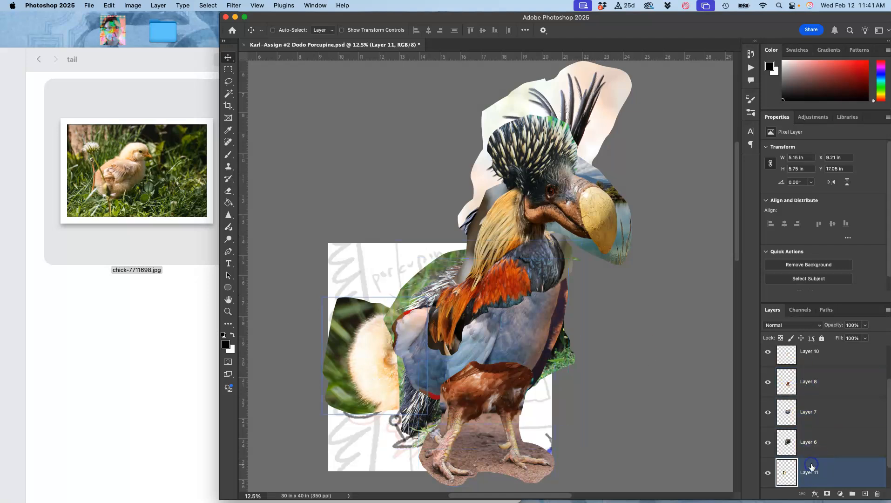
key("super+bracketright")
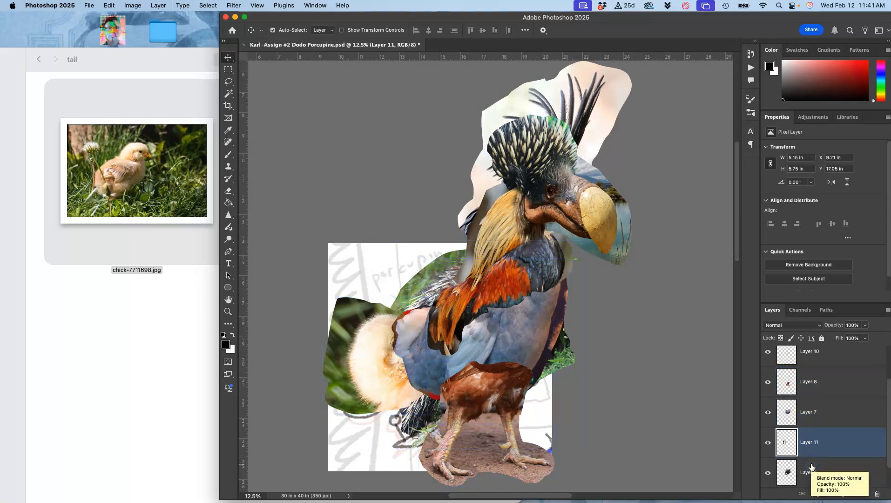
key("super+bracketright")
key("super+bracketleft")
key("super+bracketleft")
key("super+bracketright")
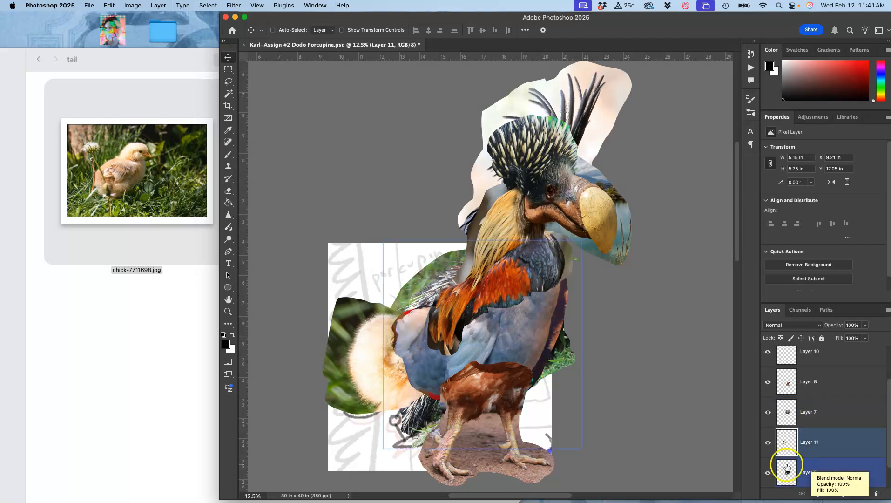
Rotate the chick tail about -23° and lower it slightly against the bird's rear.
key("super+t")
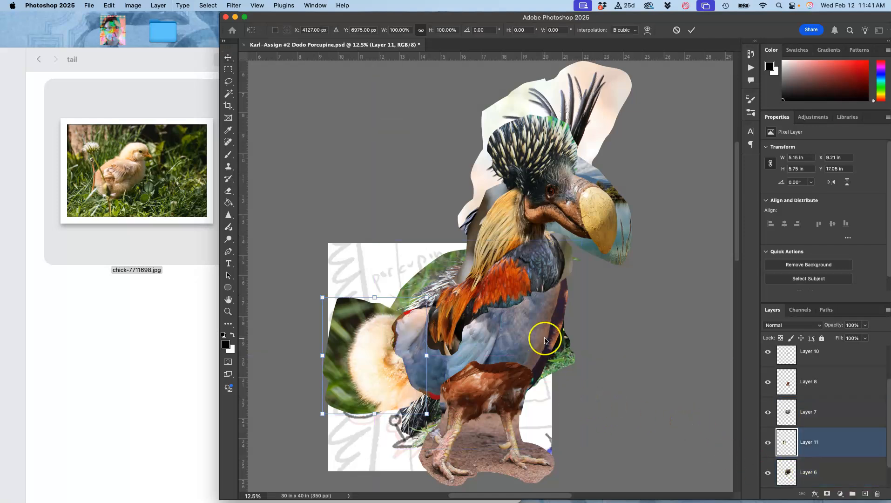
left_click_drag(436, 292, 401, 285)
left_click_drag(373, 333, 375, 350)
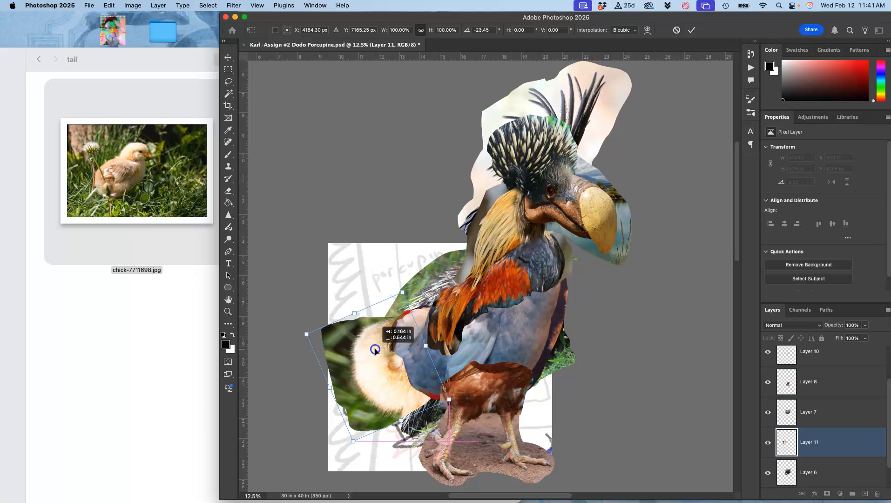
key("Return")
Enlarge the layer list, group all layers from Layer 9 through Layer 6, and name the group BODY.
left_click(472, 347, "super")
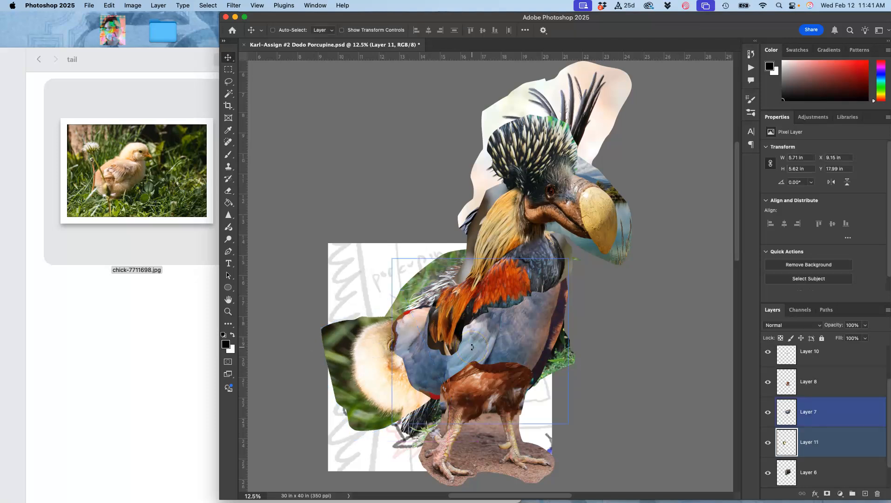
scroll(834, 407, "down", 1)
left_click(835, 409)
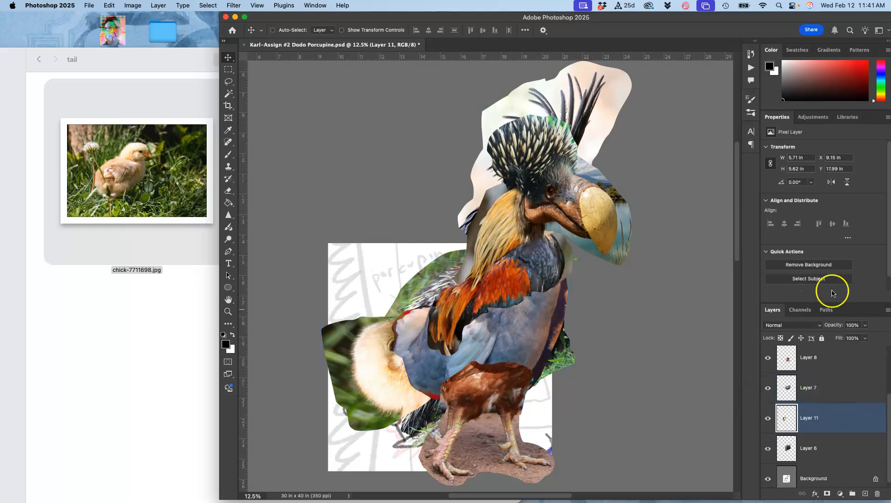
left_click_drag(822, 303, 833, 218)
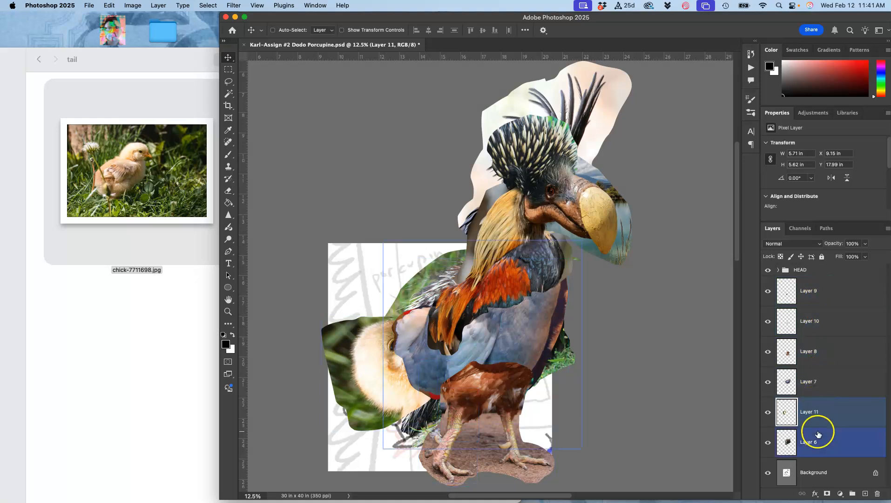
left_click(828, 305)
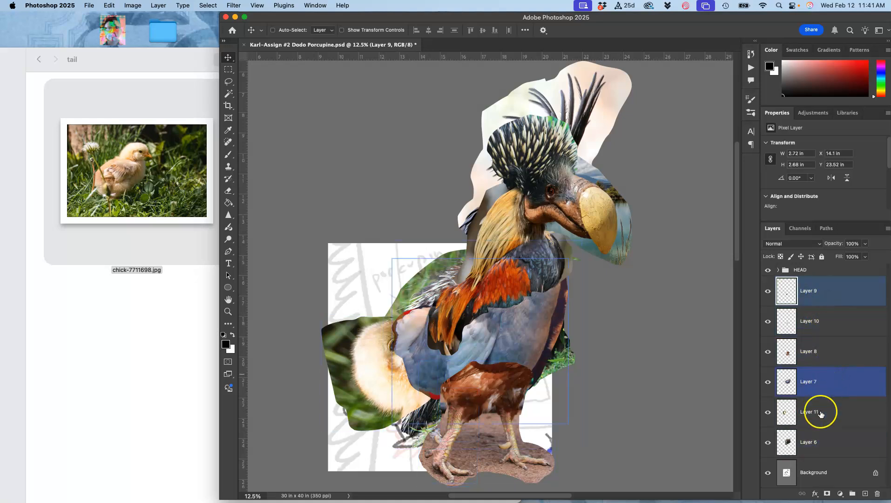
left_click(814, 448, "shift")
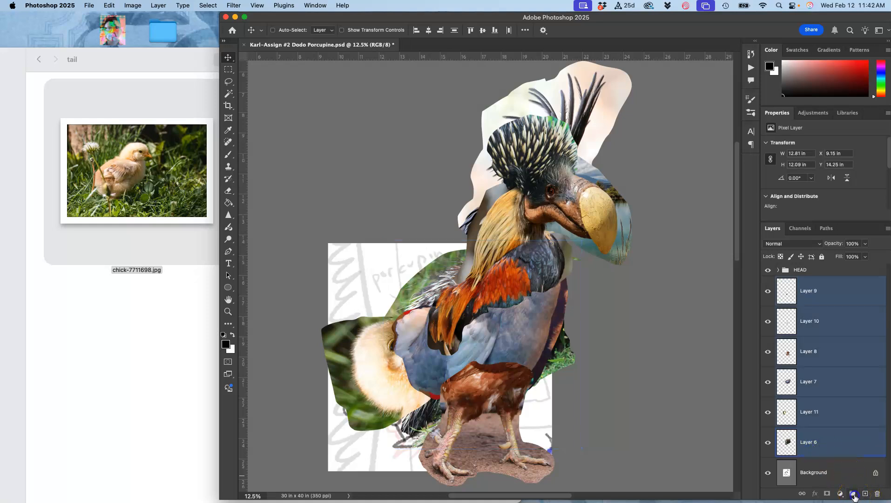
left_click(852, 494)
left_click(802, 281)
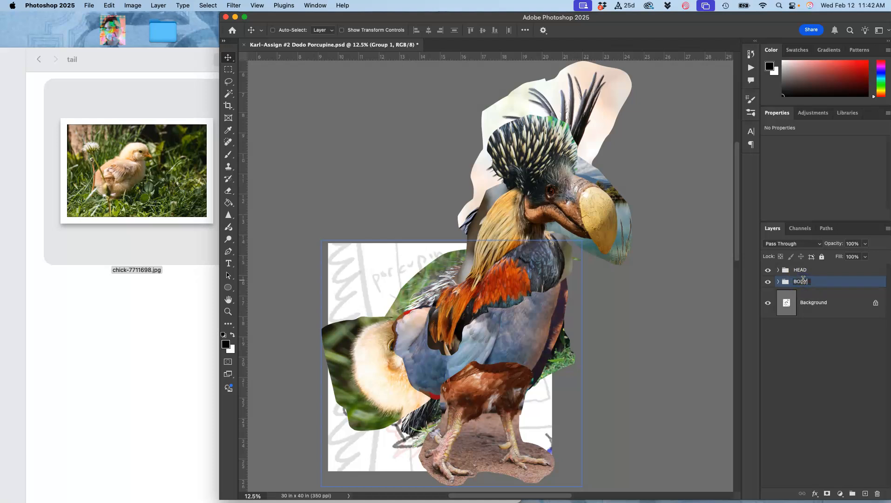
type("BODY")
key("Return")
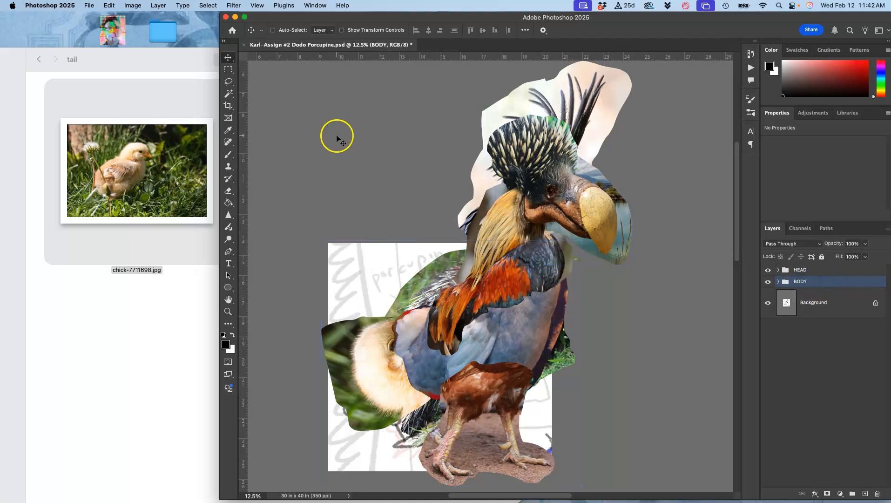
Move the BODY group left and down, clear of the head, so the sketch between them is exposed.
left_click(228, 57)
left_click_drag(513, 303, 409, 312)
scroll(385, 315, "down", 3)
scroll(385, 314, "down", 2)
scroll(386, 315, "left", 3)
key("super+minus")
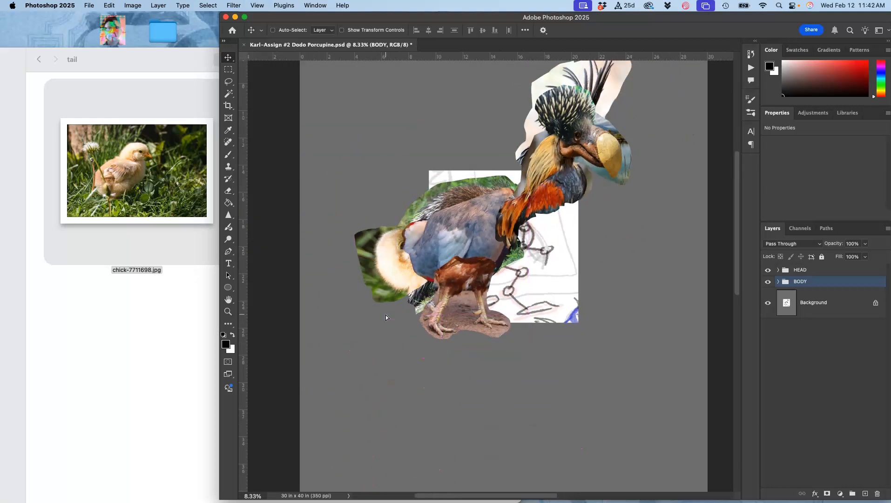
left_click_drag(439, 269, 452, 367)
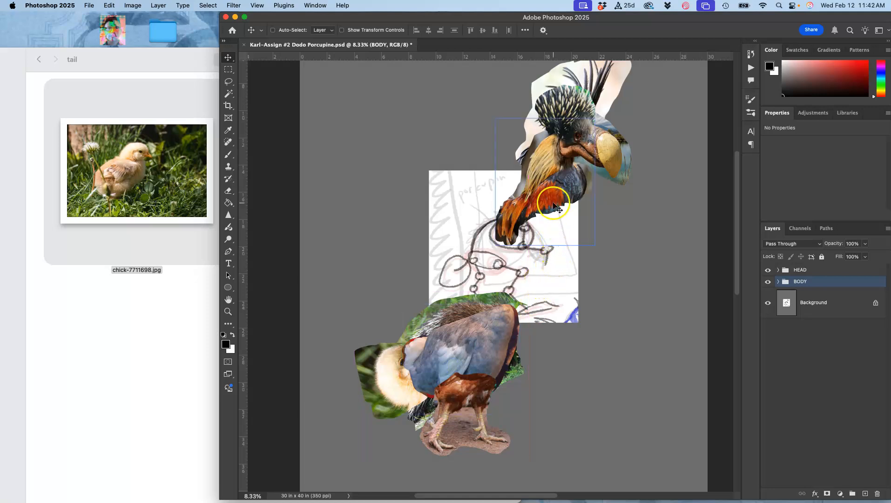
scroll(557, 177, "up", 3)
scroll(557, 177, "right", 3)
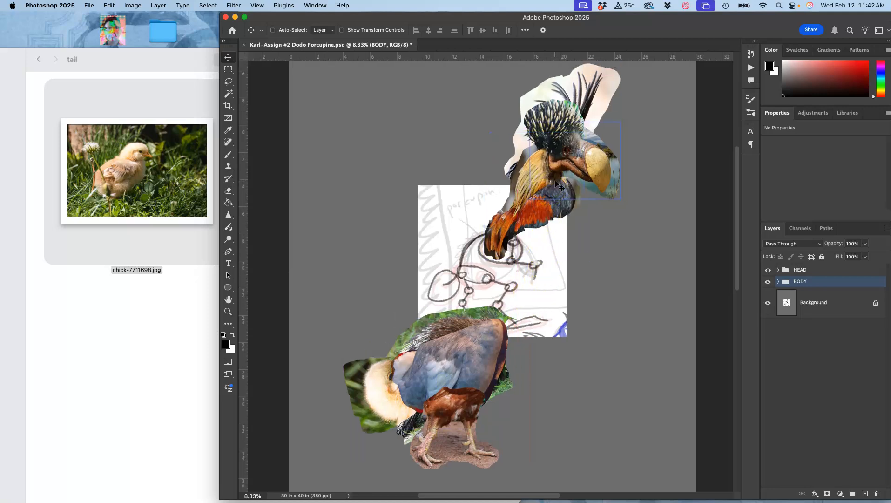
scroll(557, 184, "right", 2)
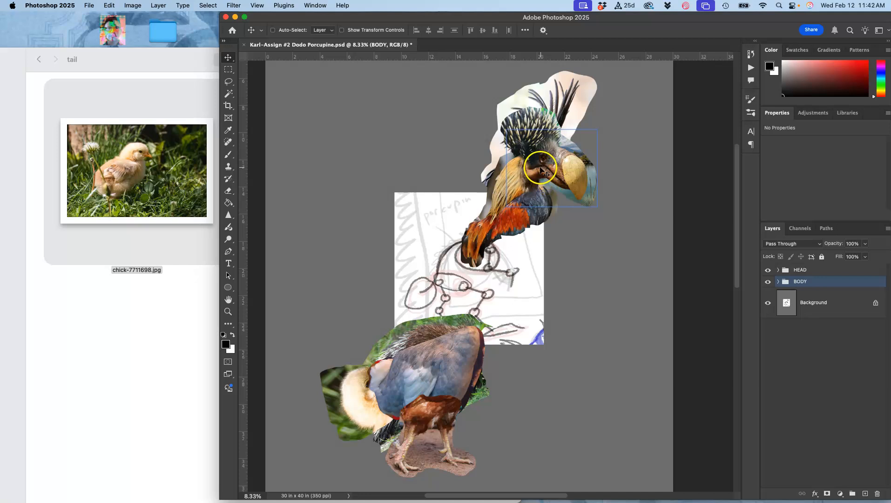
Move the HEAD group down and left so its neck feathers overlap the front and back of the body.
left_click(798, 270)
mouse_move(561, 157)
left_mouse_down()
mouse_move(579, 149)
mouse_move(570, 205)
mouse_move(572, 159)
mouse_move(499, 238)
mouse_move(488, 284)
left_mouse_up()
scroll(543, 352, "down", 2)
key("super+=")
key("super+=")
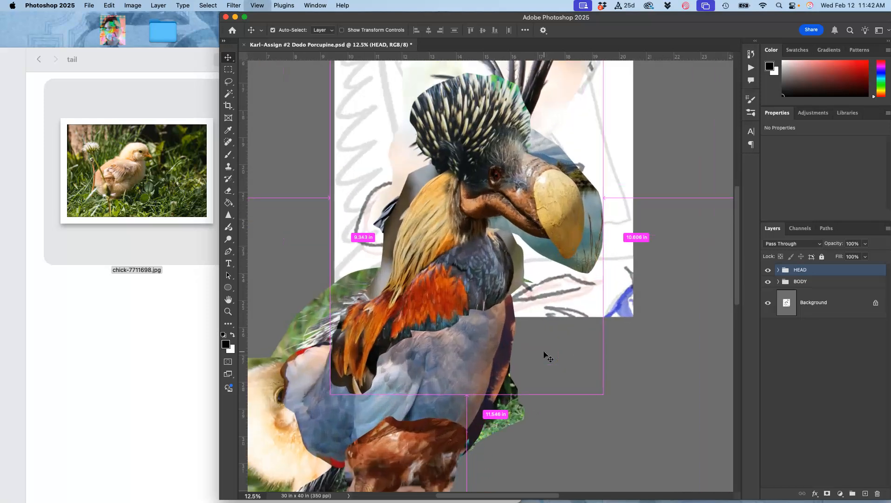
scroll(545, 354, "down", 3)
scroll(545, 354, "left", 2)
left_click_drag(502, 306, 499, 266)
scroll(498, 266, "down", 1)
scroll(498, 264, "down", 2)
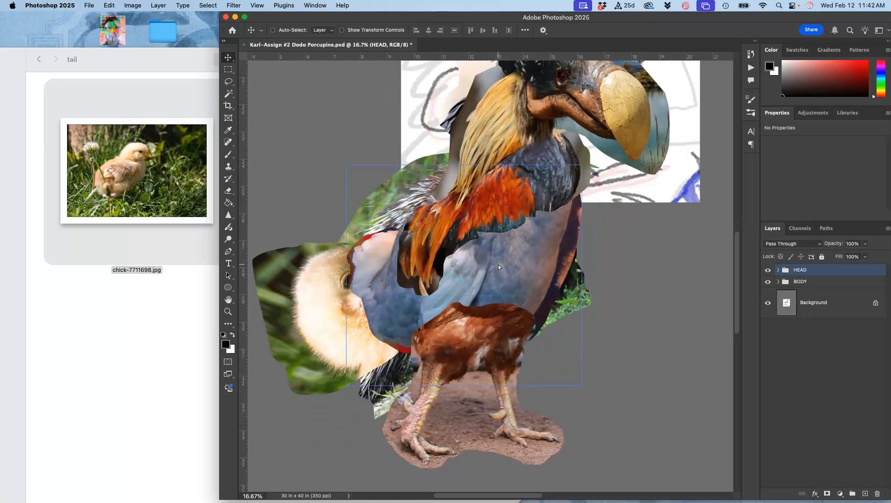
Transform the HEAD group to about 102.5% width and 101.6% height, rotated about 1.9°.
key("super+minus")
left_click(503, 282)
key("super+t")
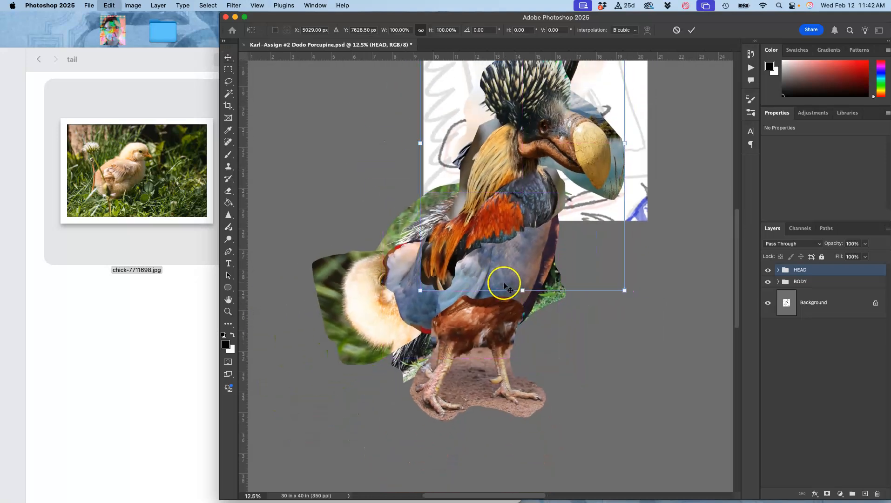
left_click_drag(622, 287, 636, 300)
right_click(528, 223)
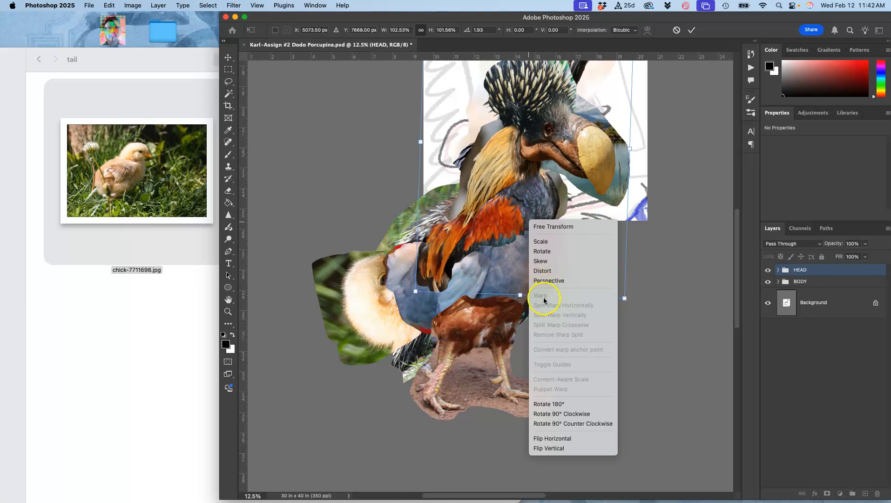
left_click(660, 261)
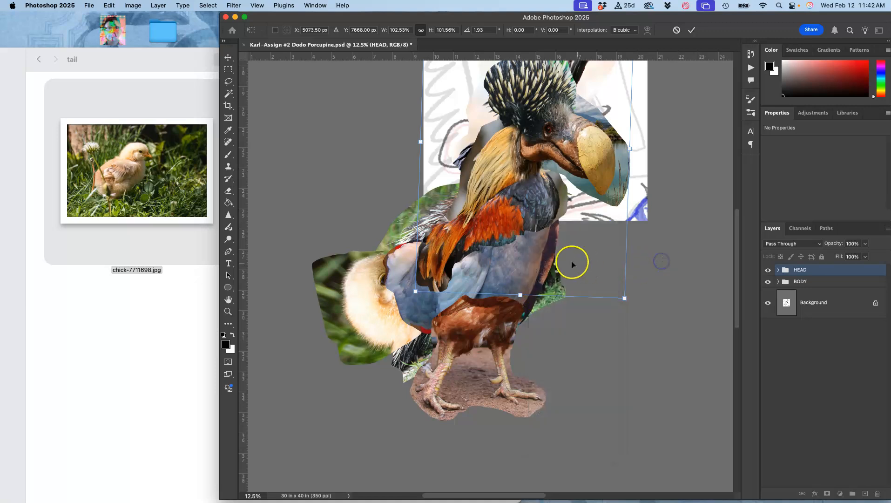
scroll(507, 227, "right", 5)
scroll(507, 227, "up", 3)
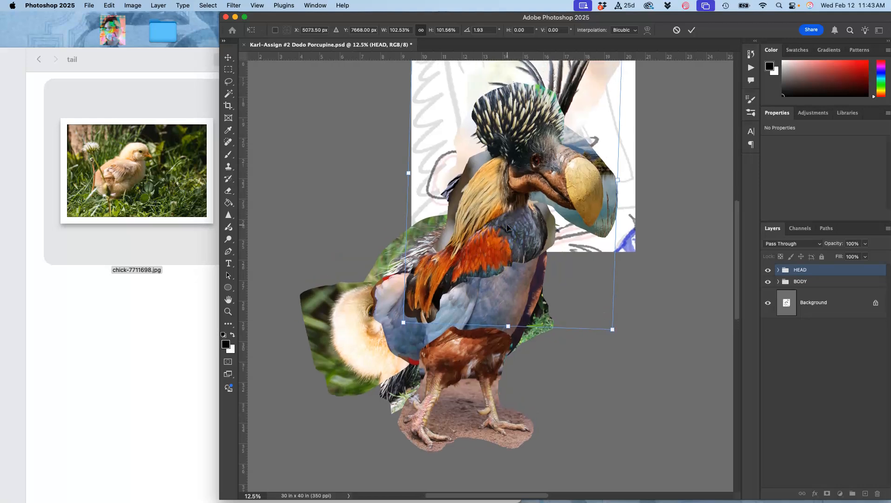
scroll(507, 226, "right", 1)
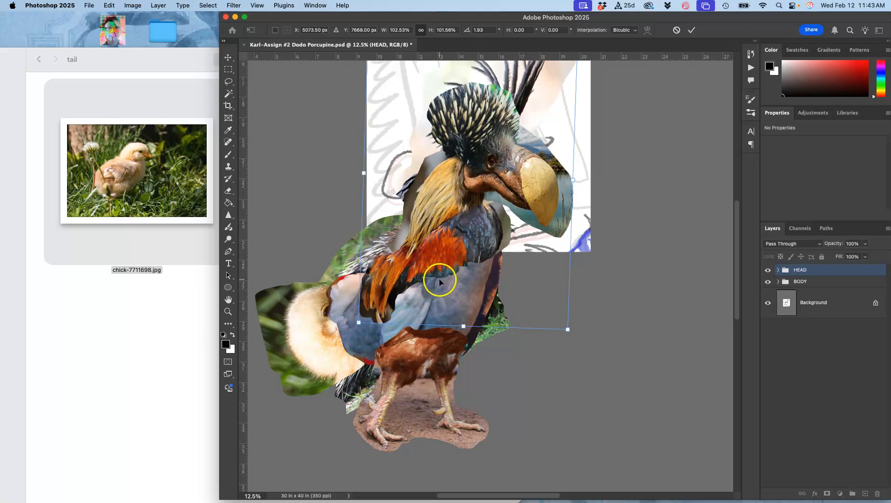
key("super+minus")
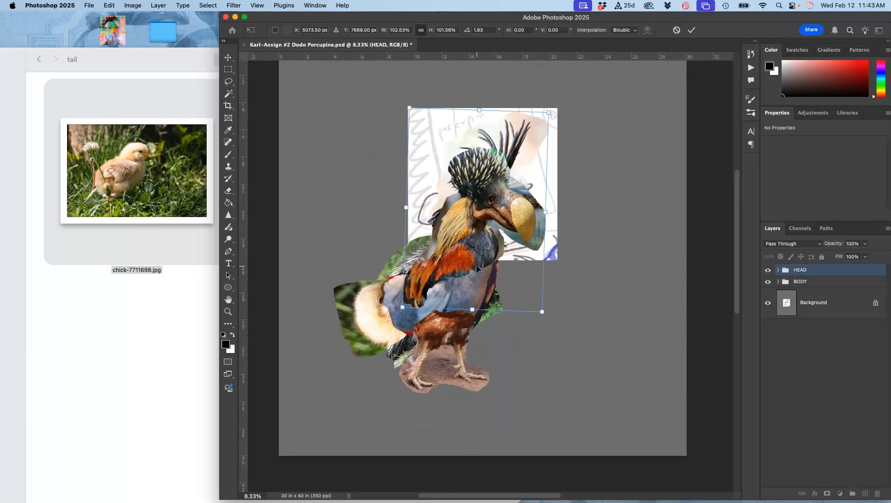
scroll(479, 266, "down", 3)
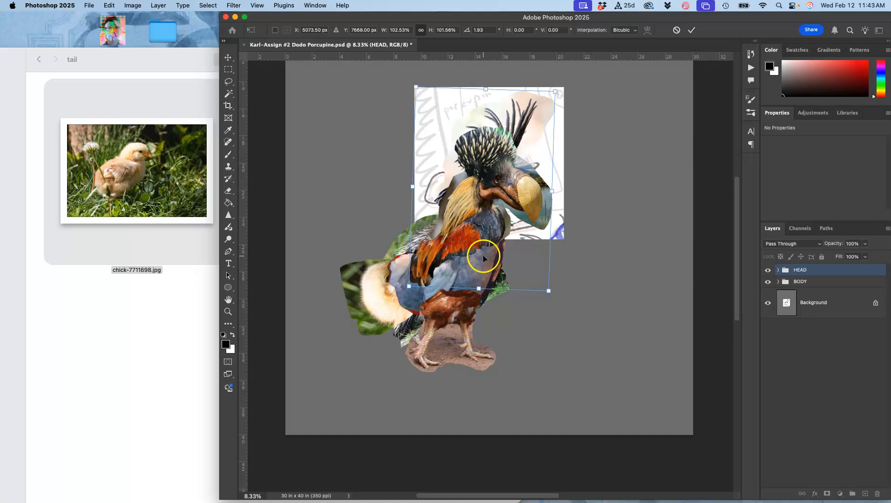
Scale the BODY group to about 78% and move it up and right beneath the neck feathers.
left_click(799, 281)
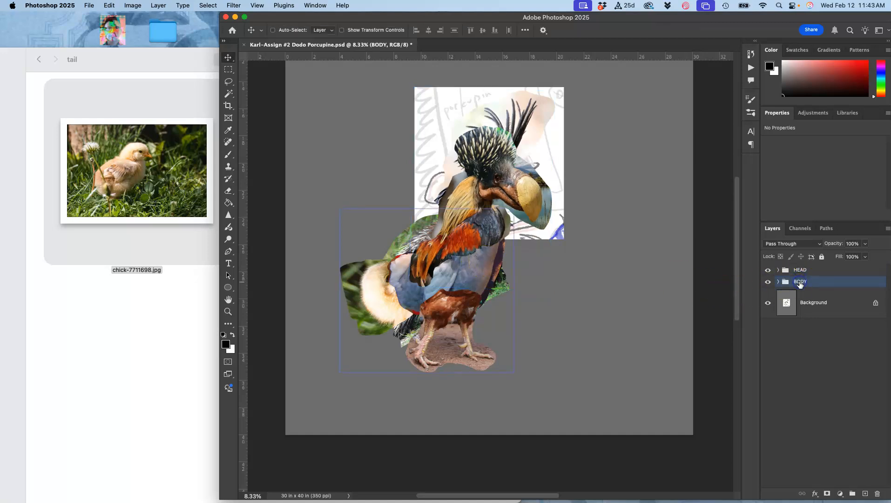
key("super+t")
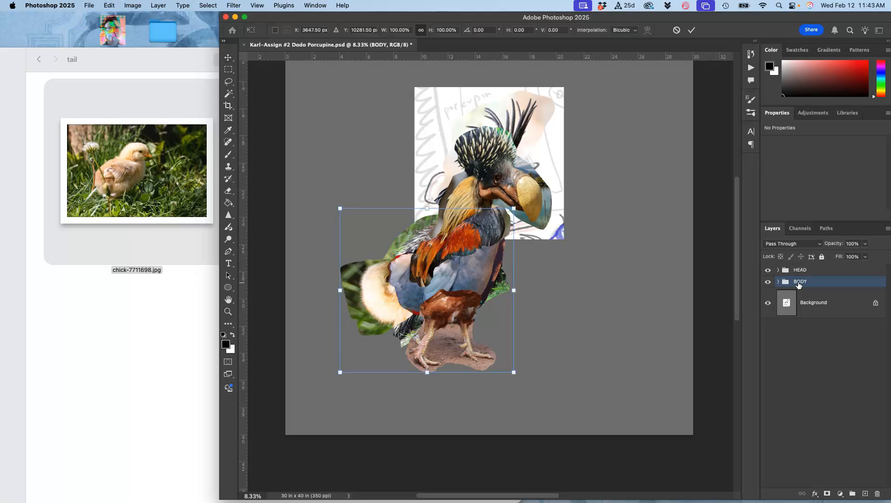
left_click_drag(514, 372, 502, 347)
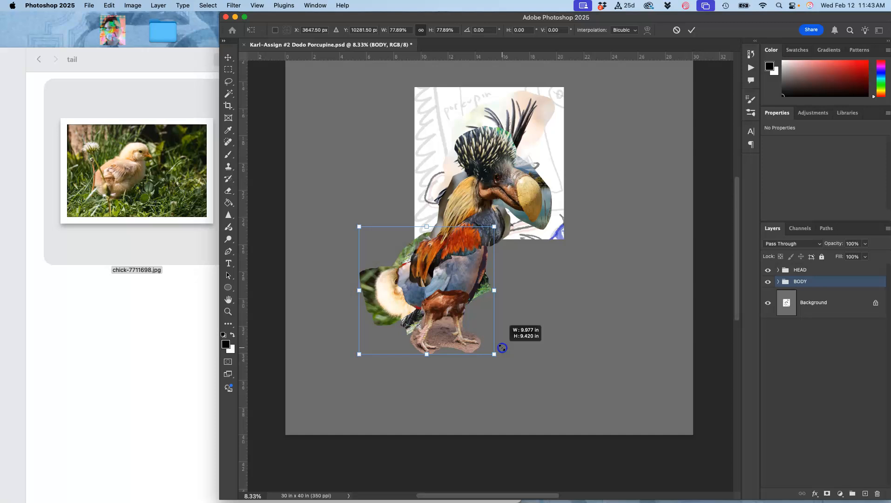
left_click_drag(458, 317, 469, 304)
key("super+equal")
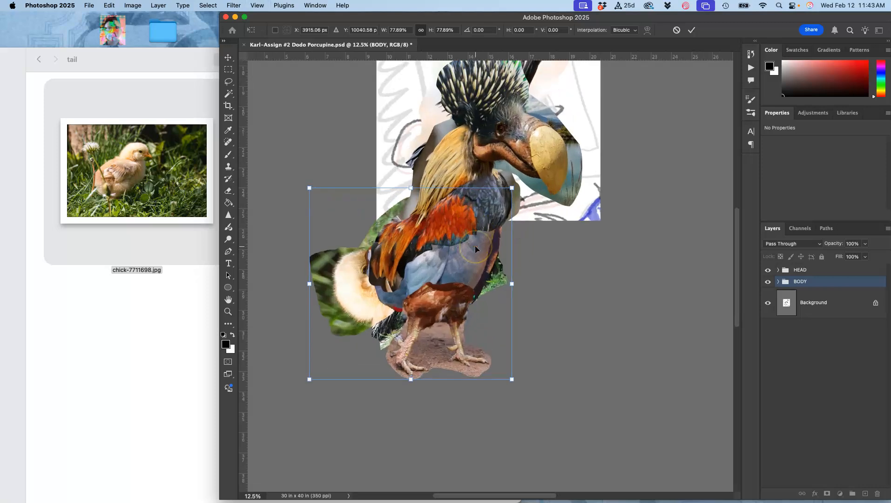
key("super+equal")
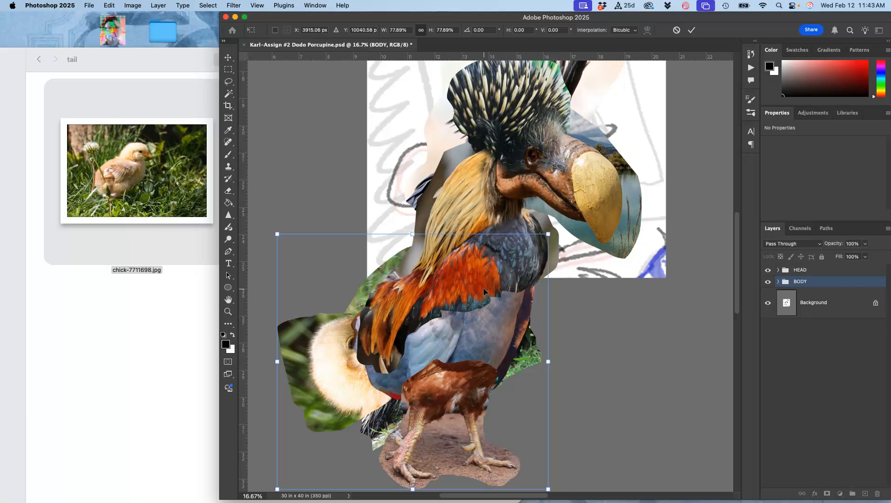
left_click(499, 288)
key("Return")
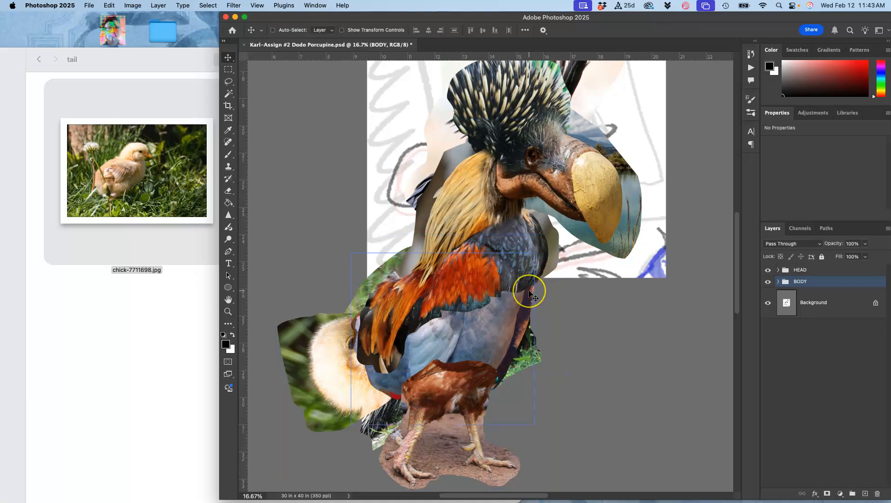
Examine how the head and body overlap by hiding and reshowing the BODY group and the HEAD group.
scroll(529, 291, "down", 1)
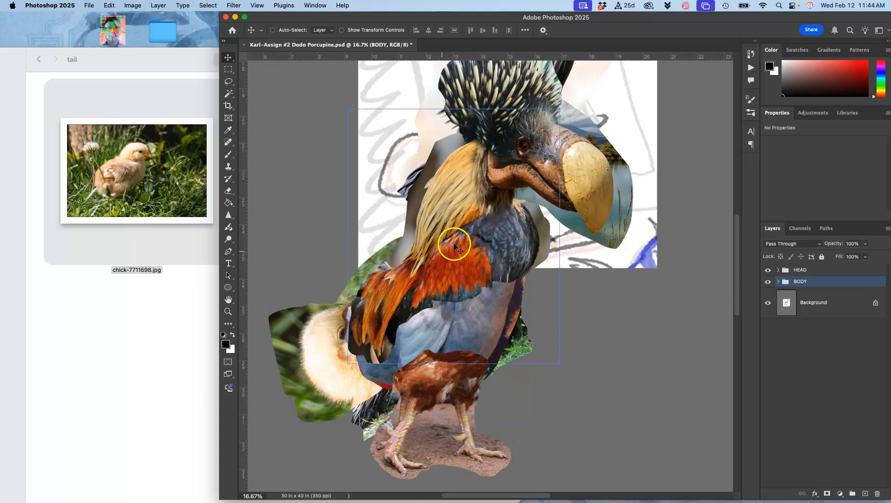
scroll(448, 268, "right", 2)
scroll(448, 269, "up", 2)
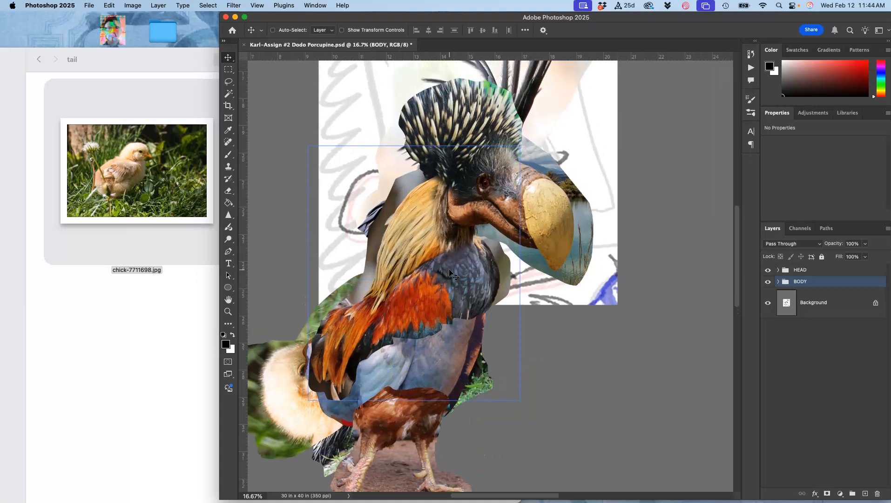
scroll(449, 268, "down", 1)
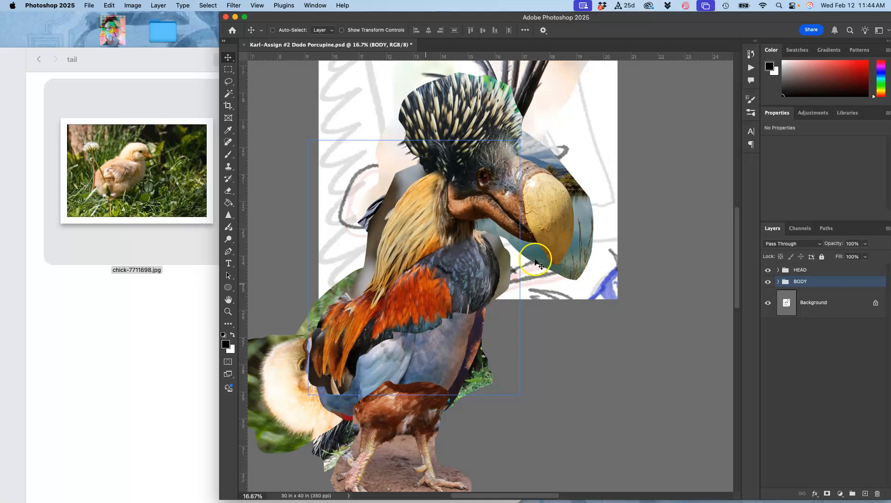
left_click(768, 281)
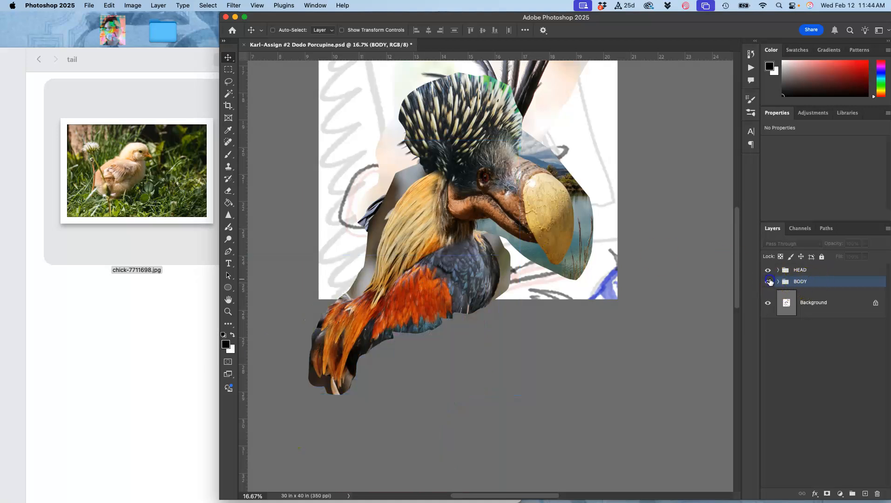
left_click(768, 282)
left_click(769, 270)
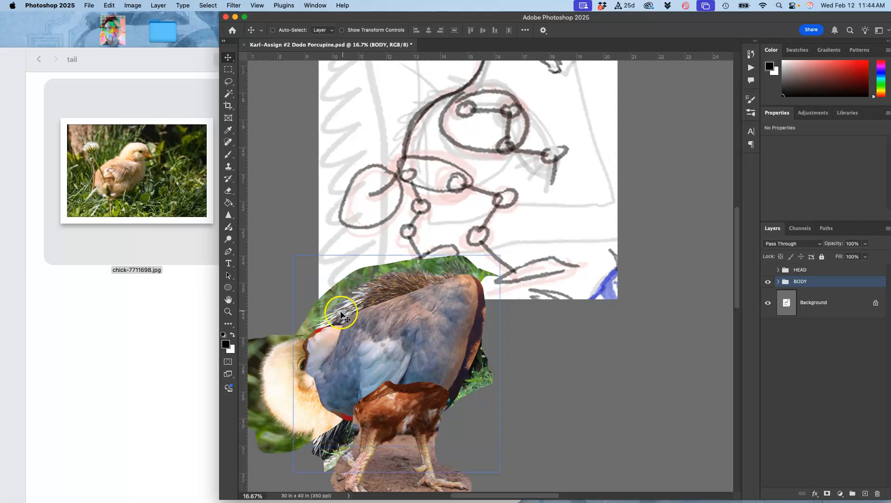
left_click(768, 270)
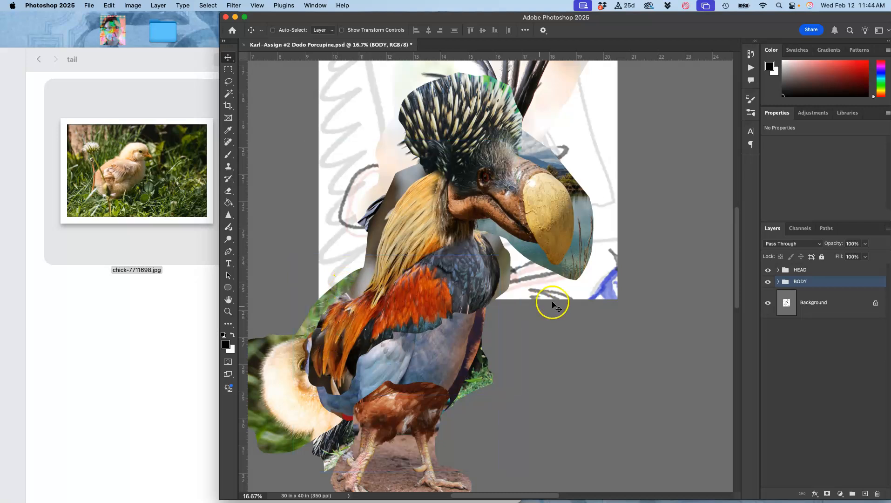
Expand the HEAD group and select Layer 3, the rooster feathers, checking layer visibility to identify it.
left_click(780, 270, "shift")
left_click(779, 270)
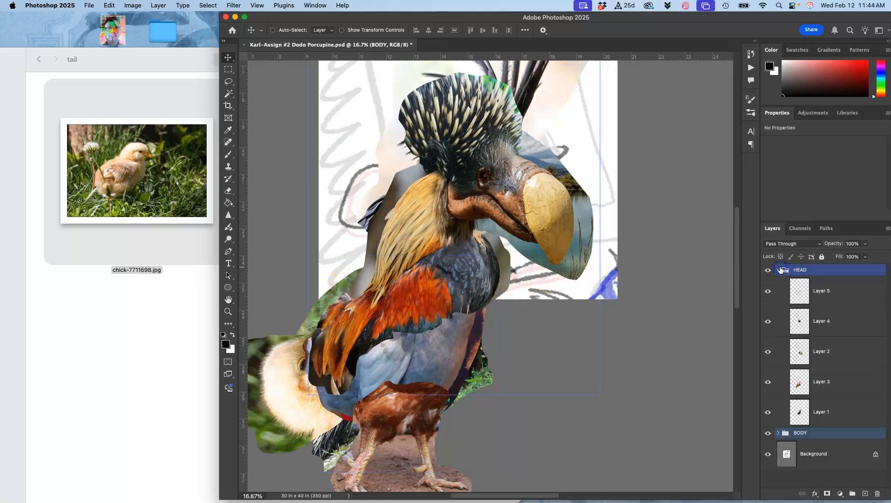
left_click(788, 318)
left_click(784, 390)
key("super+equal")
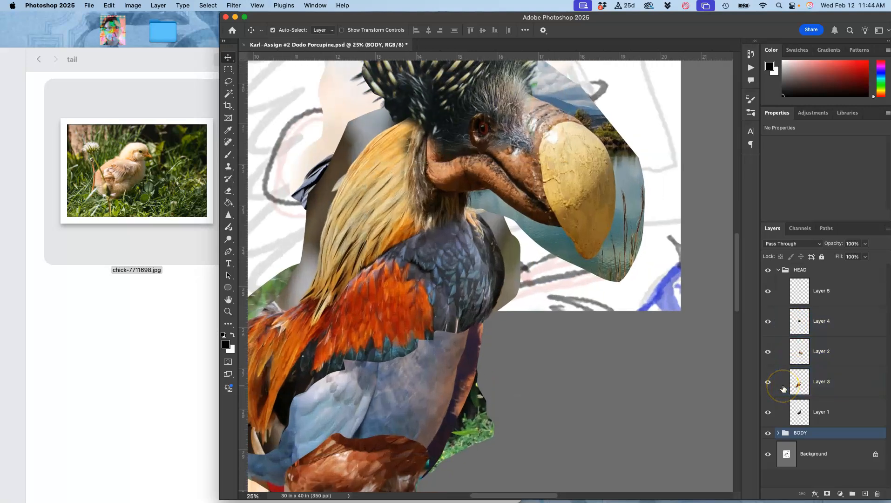
scroll(560, 378, "down", 5)
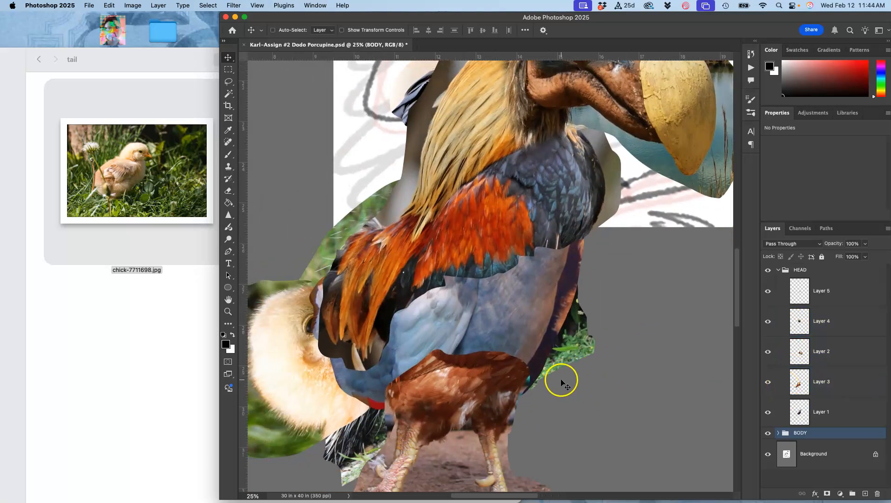
left_click(769, 410)
left_click(771, 381)
left_click(768, 381)
left_click(769, 382)
left_click(800, 383)
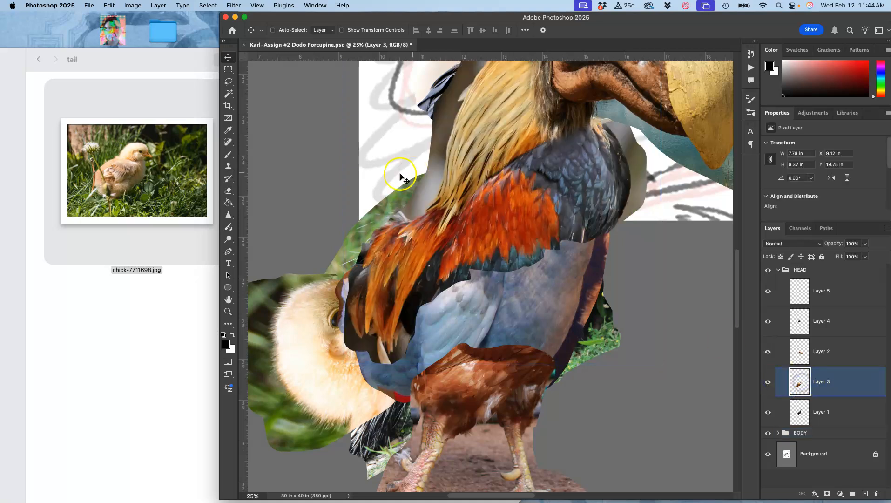
Try erasing the rear edge of Layer 3's feathers over the porcupine quills, and undo the erasing.
left_click(228, 191)
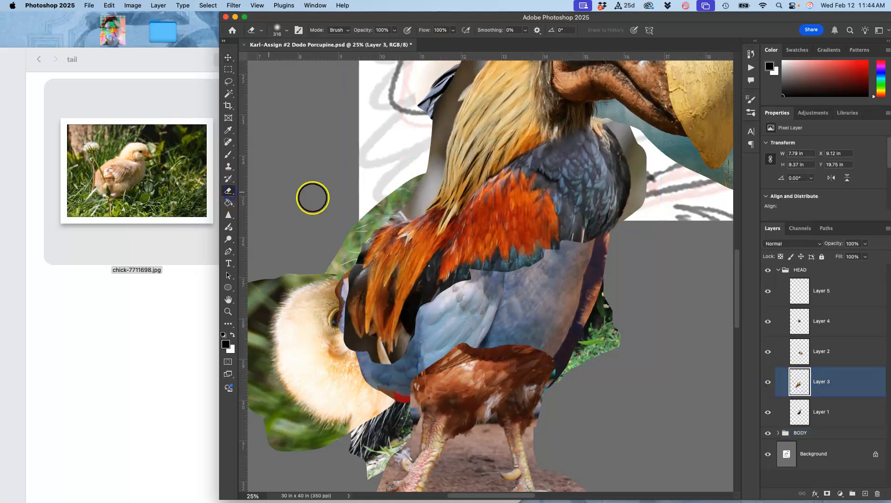
mouse_move(398, 209)
left_mouse_down()
mouse_move(351, 264)
mouse_move(326, 314)
mouse_move(346, 269)
mouse_move(441, 195)
mouse_move(388, 253)
mouse_move(385, 270)
mouse_move(407, 231)
mouse_move(385, 264)
left_mouse_up()
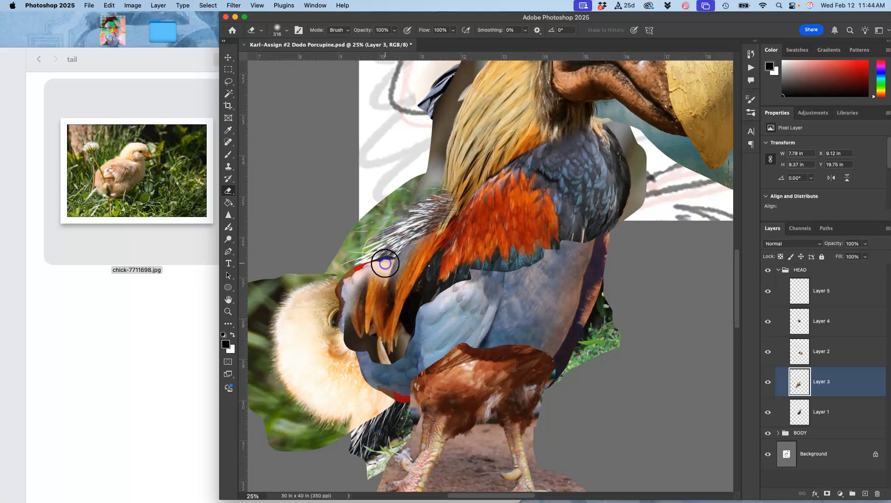
scroll(327, 382, "right", 2)
scroll(327, 382, "up", 2)
scroll(328, 382, "left", 1)
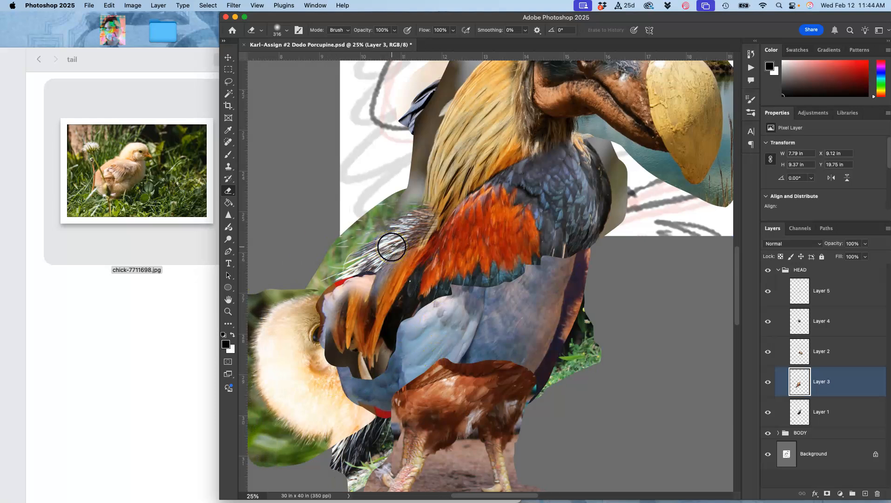
key("super+z")
Warp Layer 3 so its rear feathers pull down and inward, exposing the quills along the bird's back.
left_click(822, 383)
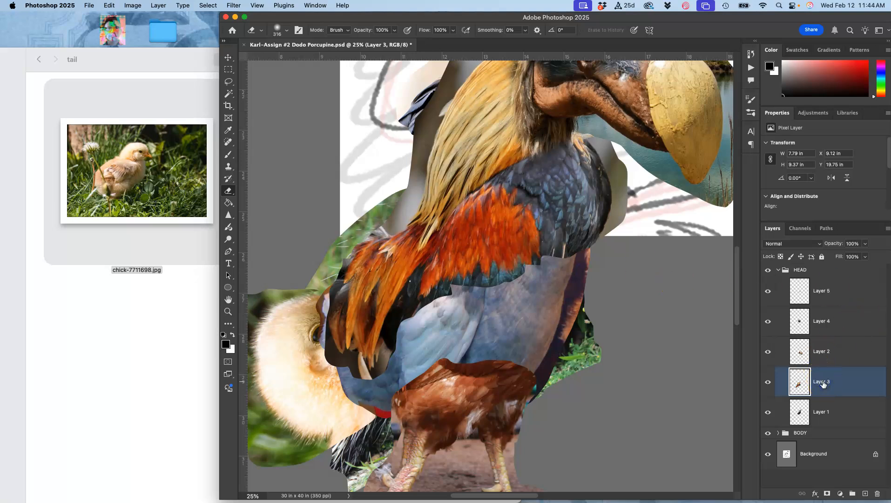
key("super+t")
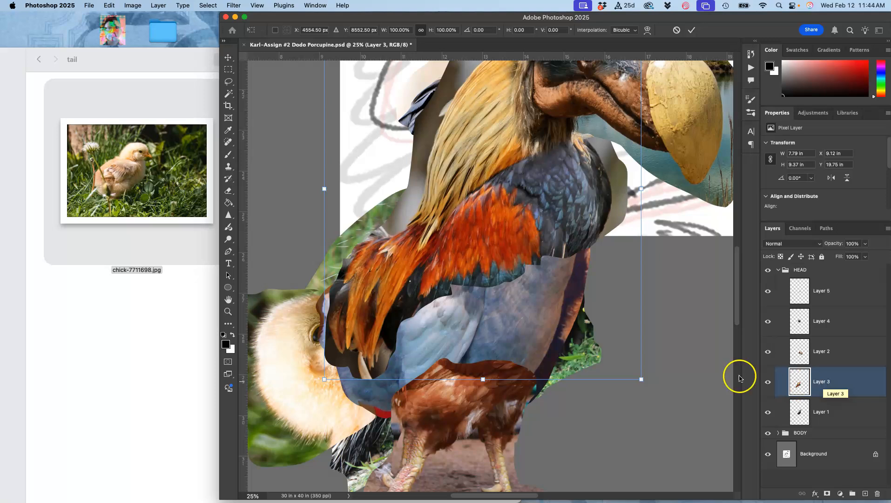
right_click(435, 264)
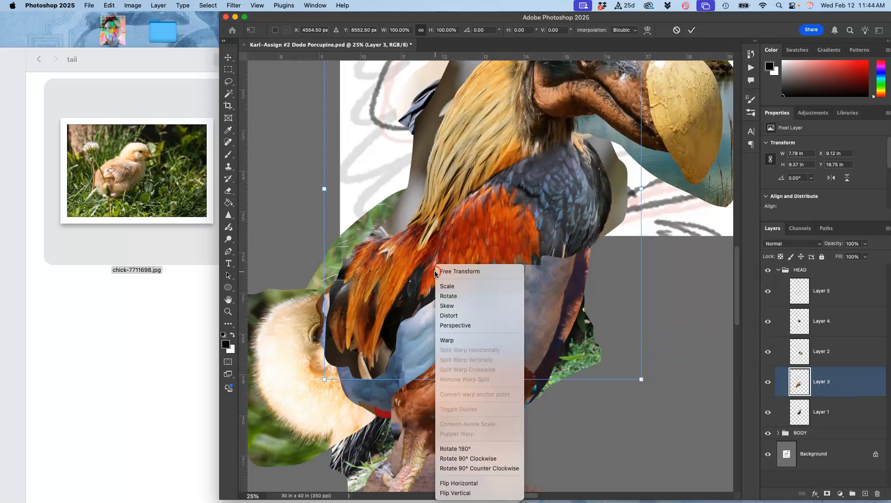
left_click(447, 340)
left_click_drag(354, 266, 362, 283)
left_click_drag(385, 350, 386, 349)
Refine Layer 3's warp by raising the neck feathers, drawing the chest inward and tucking in the rear feathers, and commit the transform.
scroll(508, 205, "up", 3)
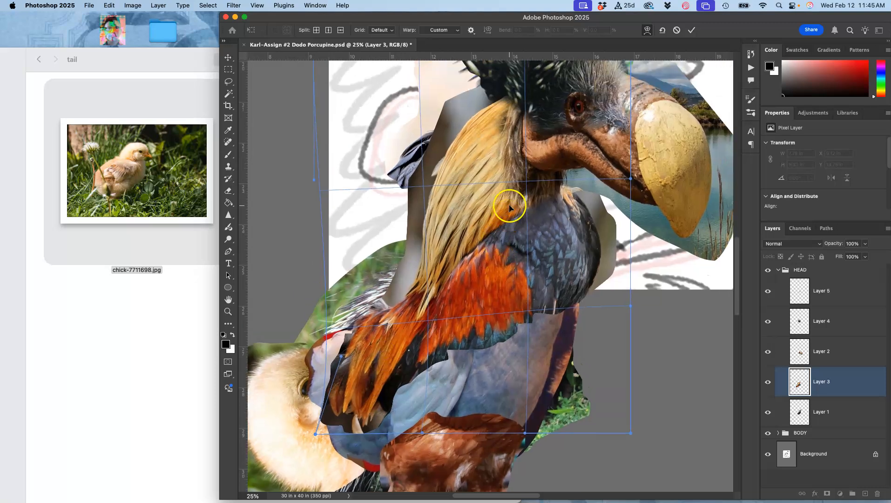
left_click_drag(459, 224, 457, 212)
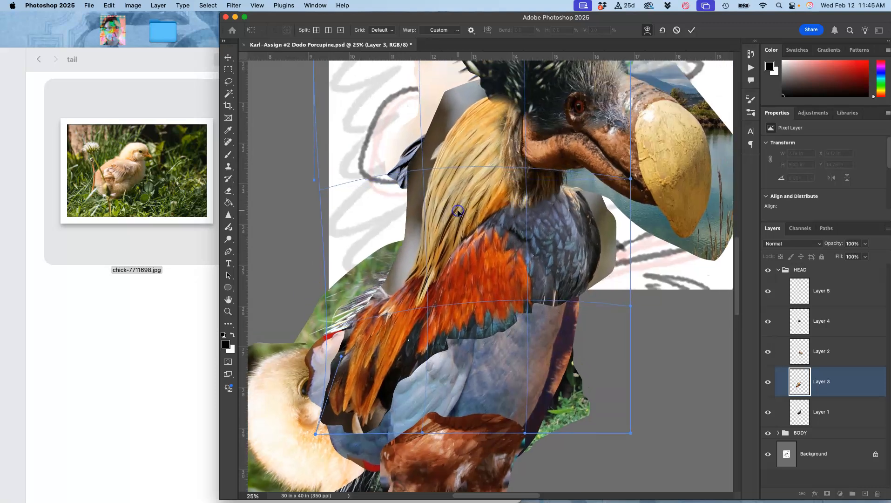
scroll(457, 212, "up", 5)
left_click_drag(507, 185, 506, 178)
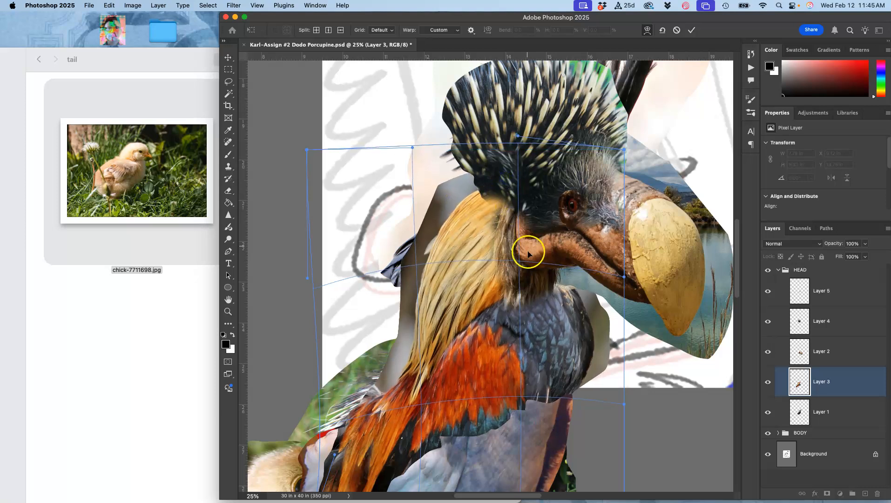
scroll(568, 334, "down", 5)
scroll(568, 334, "left", 2)
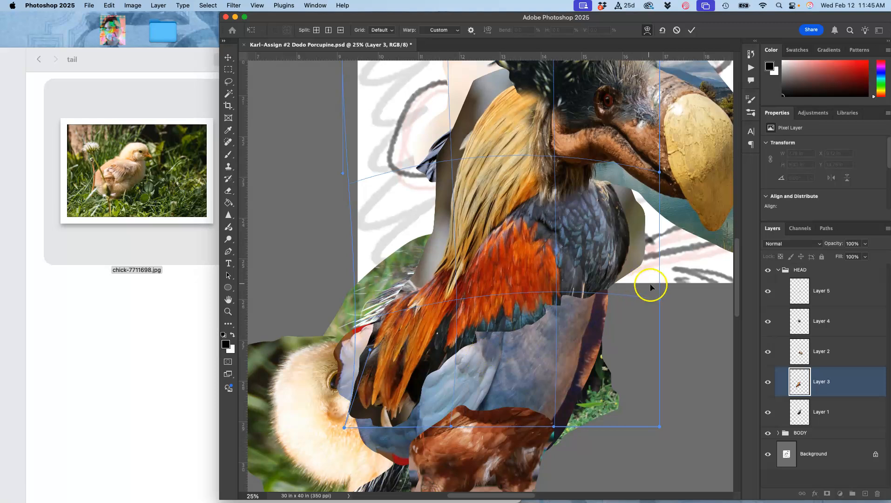
left_click_drag(631, 309, 621, 325)
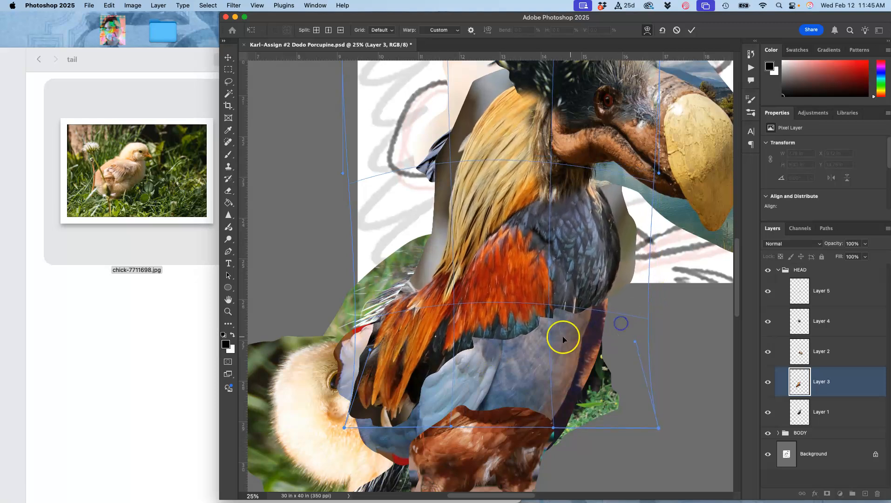
left_click_drag(391, 333, 381, 365)
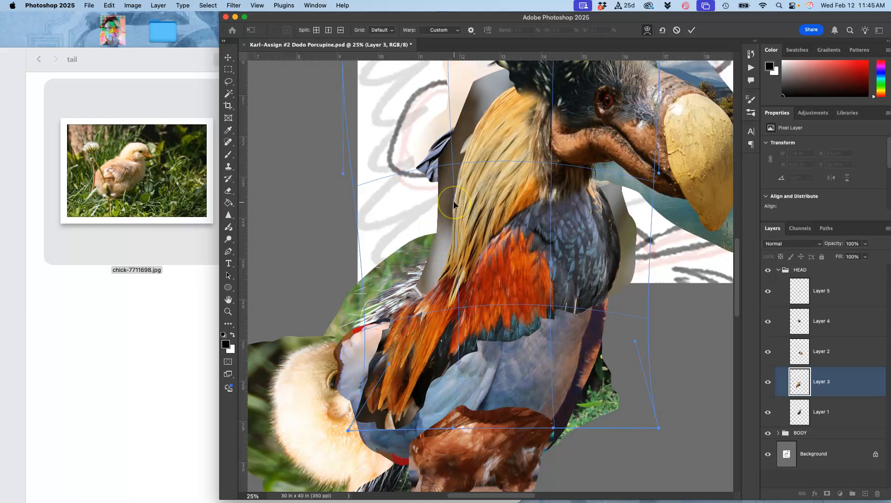
key("Return")
Identify the layer covering the quills by toggling layer visibility in the HEAD and BODY groups, and select Layer 7 for erasing.
key("e")
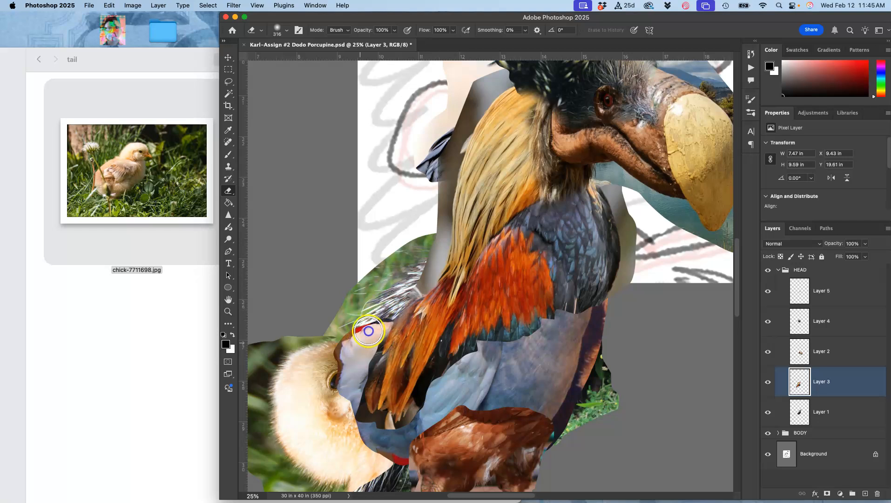
left_click(771, 356)
left_click(771, 357)
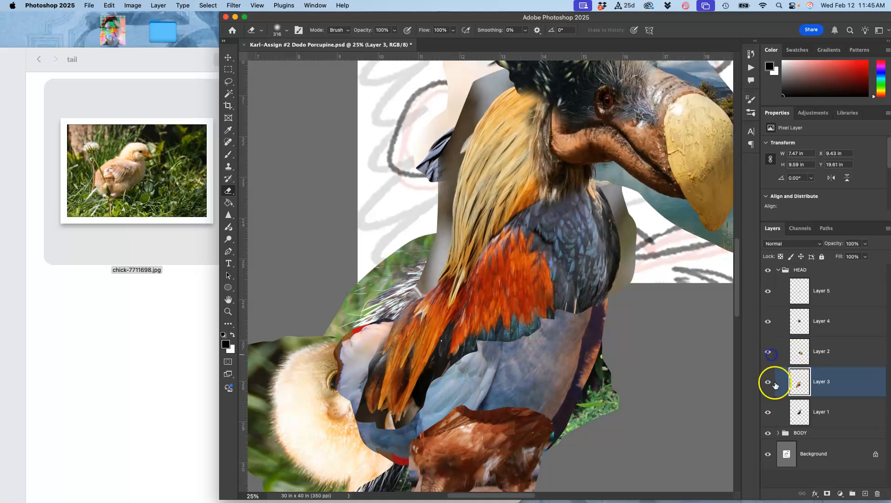
left_click(770, 410)
left_click(770, 409)
left_click(777, 269)
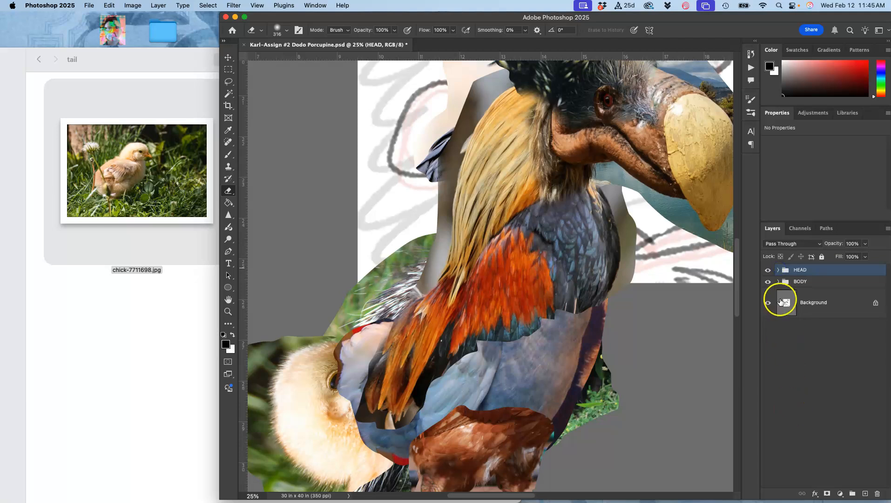
left_click(779, 282)
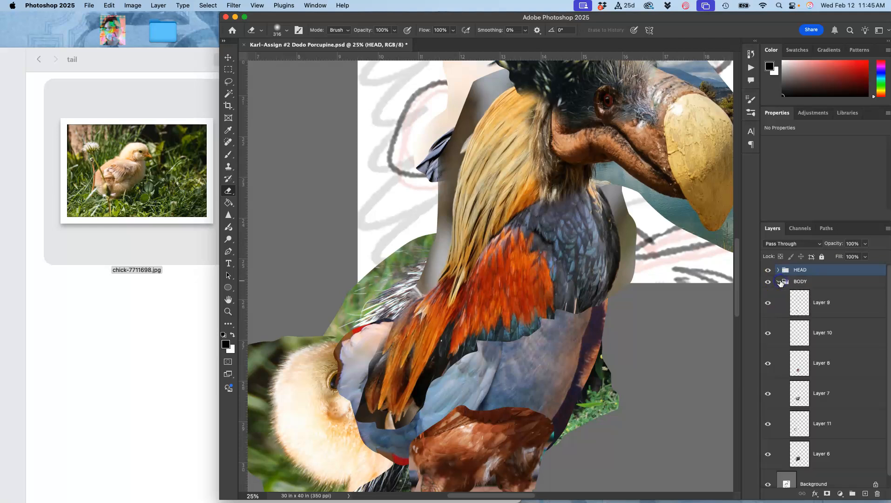
left_click(768, 394)
left_click(768, 393)
left_click(814, 399)
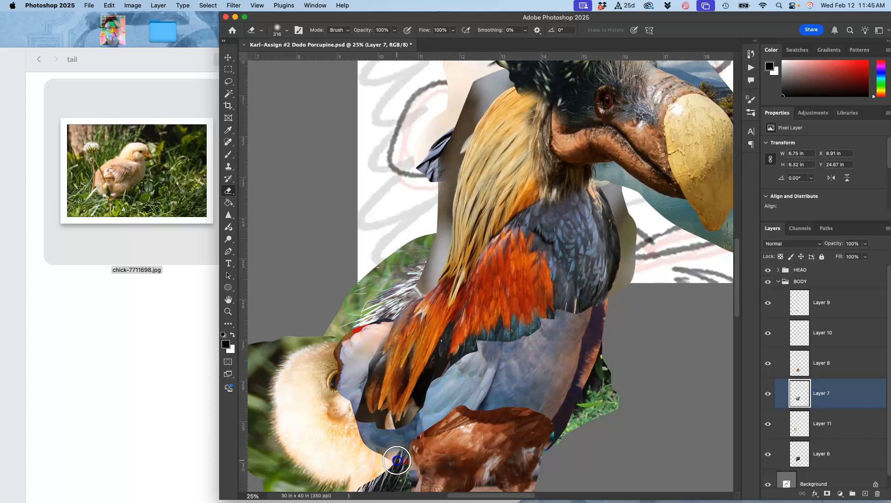
Erase the rear upper edge of Layer 7's body cutout, including its red rim, to expose the porcupine quills beside the chick.
mouse_move(381, 468)
left_mouse_down()
mouse_move(404, 477)
mouse_move(356, 458)
left_mouse_up()
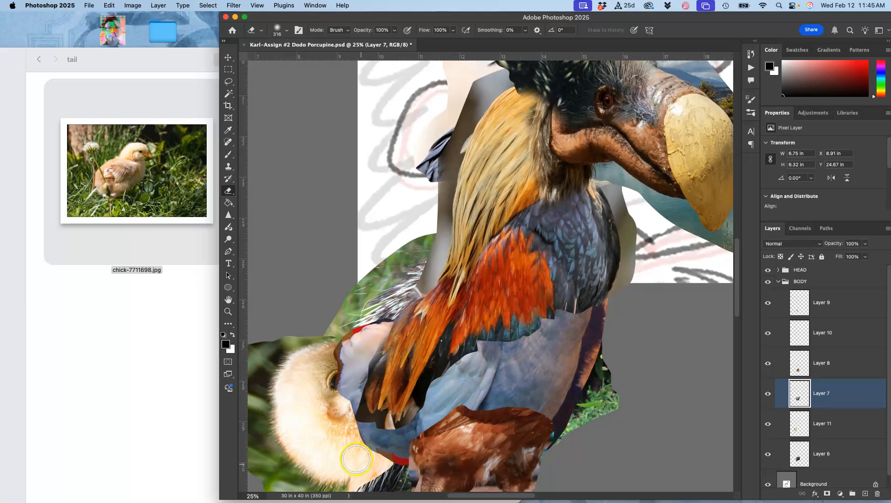
left_click_drag(321, 365, 327, 367)
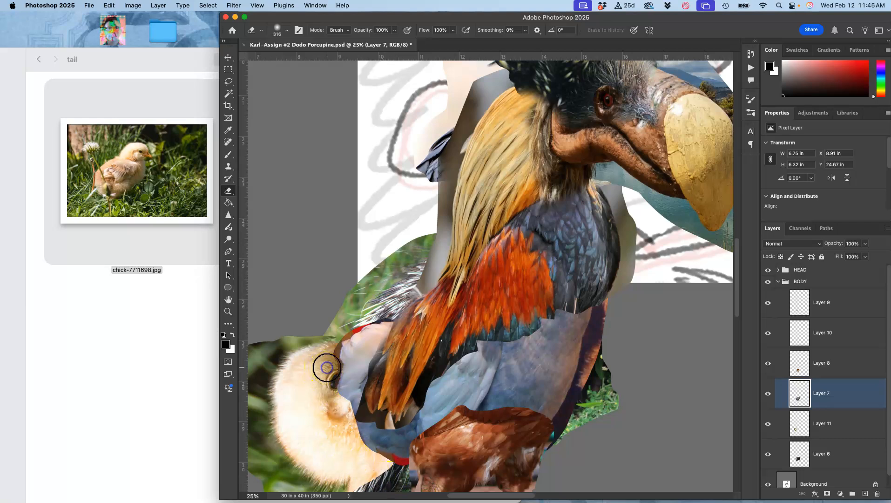
mouse_move(328, 359)
left_mouse_down()
mouse_move(343, 322)
mouse_move(334, 332)
mouse_move(358, 314)
mouse_move(386, 311)
mouse_move(268, 372)
mouse_move(358, 357)
mouse_move(370, 336)
left_mouse_up()
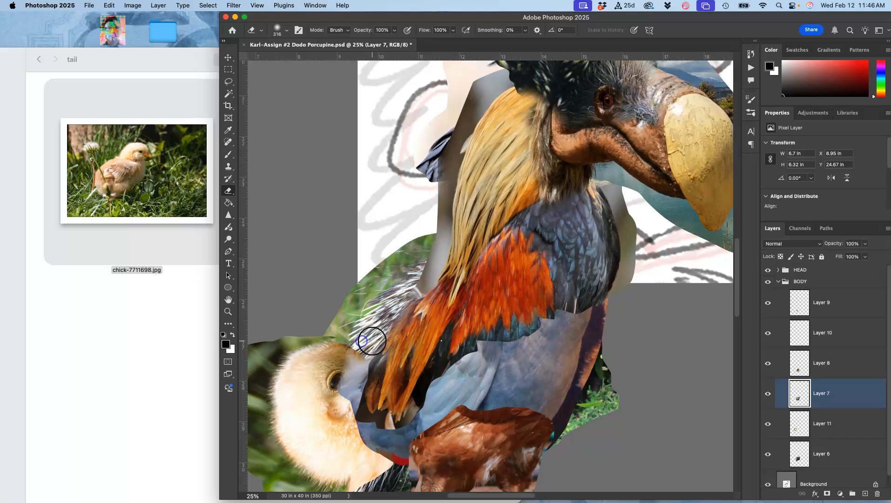
mouse_move(372, 340)
left_mouse_down()
mouse_move(390, 329)
mouse_move(384, 339)
left_mouse_up()
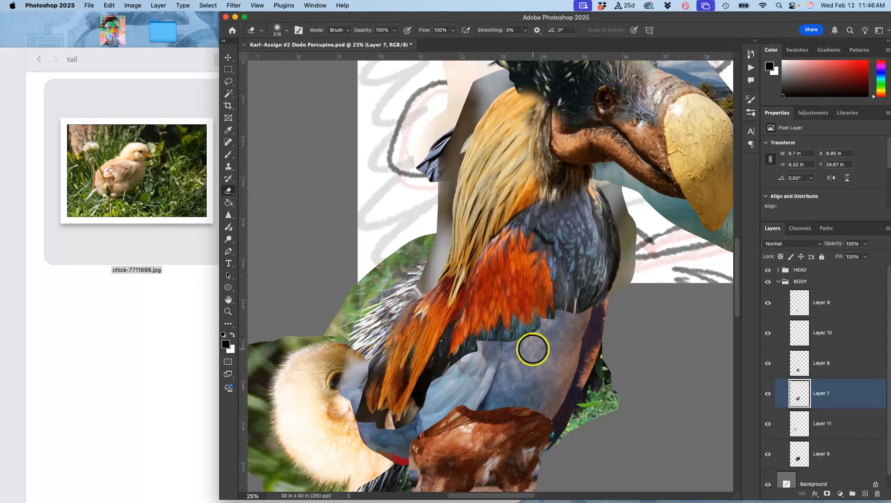
mouse_move(538, 407)
left_mouse_down()
mouse_move(530, 422)
mouse_move(550, 406)
left_mouse_up()
left_click_drag(564, 339, 547, 390)
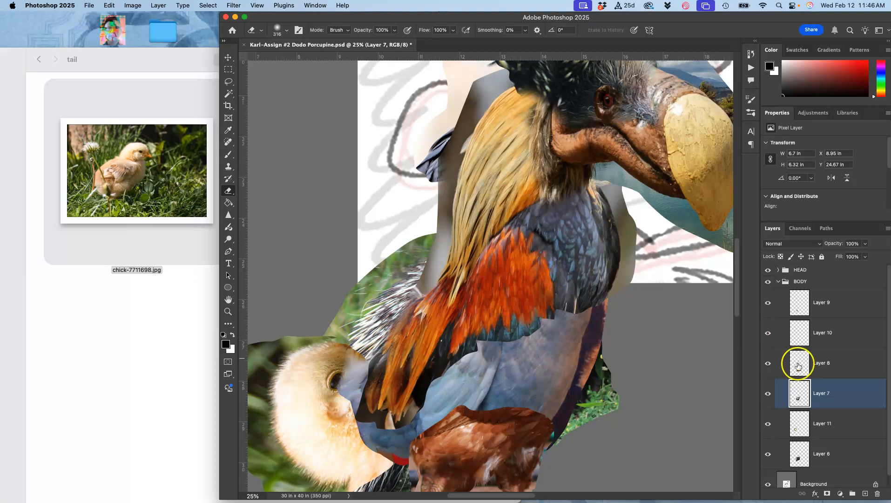
Erase the dark lower edge of Layer 3's rooster feathers from chest to tail so they blend into the blue-grey body.
left_click(778, 281)
left_click(777, 270)
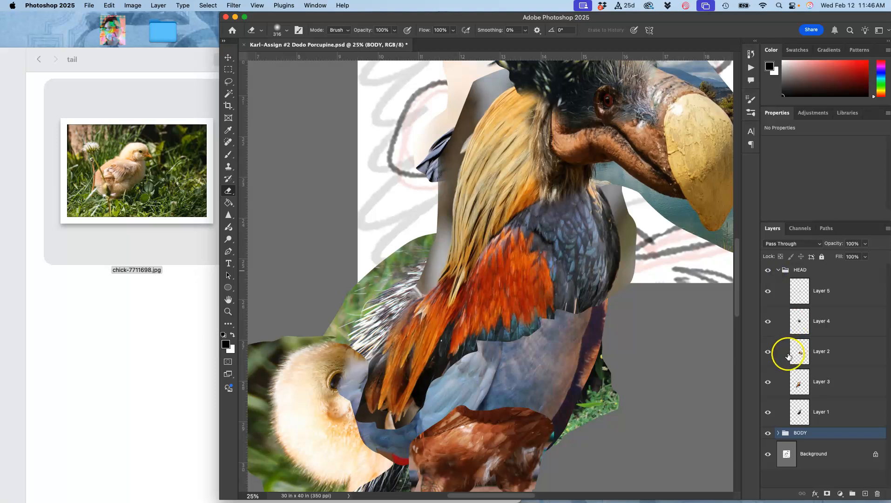
left_click(768, 357)
left_click(768, 356)
left_click(767, 381)
left_click(768, 382)
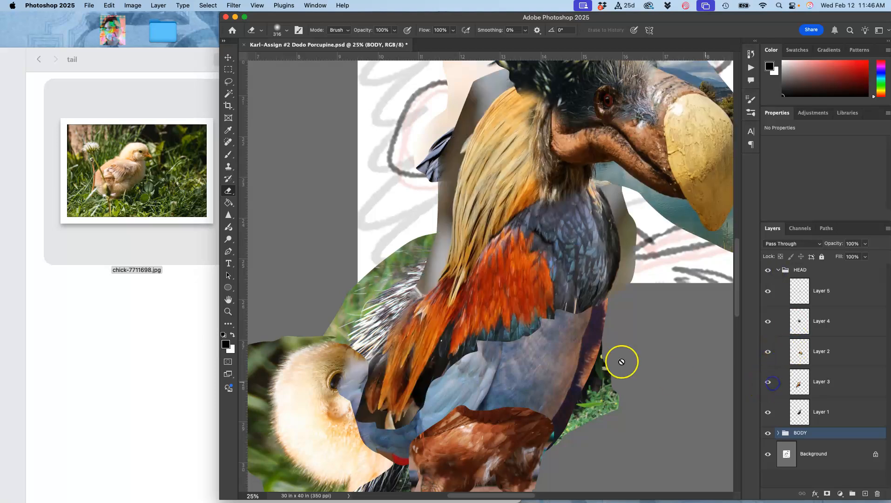
left_click(794, 386)
left_click(767, 382)
left_click(768, 382)
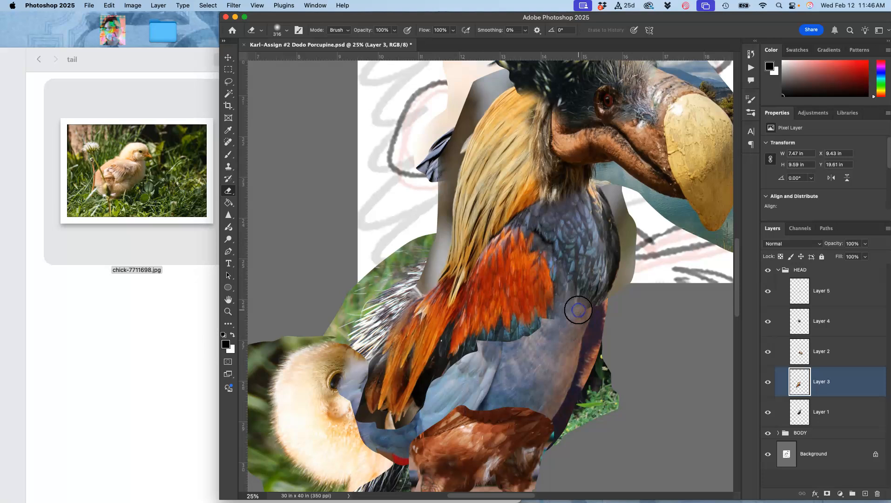
mouse_move(579, 305)
left_mouse_down()
mouse_move(552, 339)
mouse_move(563, 327)
mouse_move(550, 326)
mouse_move(521, 353)
mouse_move(488, 346)
mouse_move(476, 360)
mouse_move(490, 345)
mouse_move(453, 373)
mouse_move(431, 416)
mouse_move(415, 417)
mouse_move(440, 383)
mouse_move(415, 425)
mouse_move(391, 433)
mouse_move(357, 425)
mouse_move(355, 368)
left_mouse_up()
left_click_drag(359, 367, 348, 403)
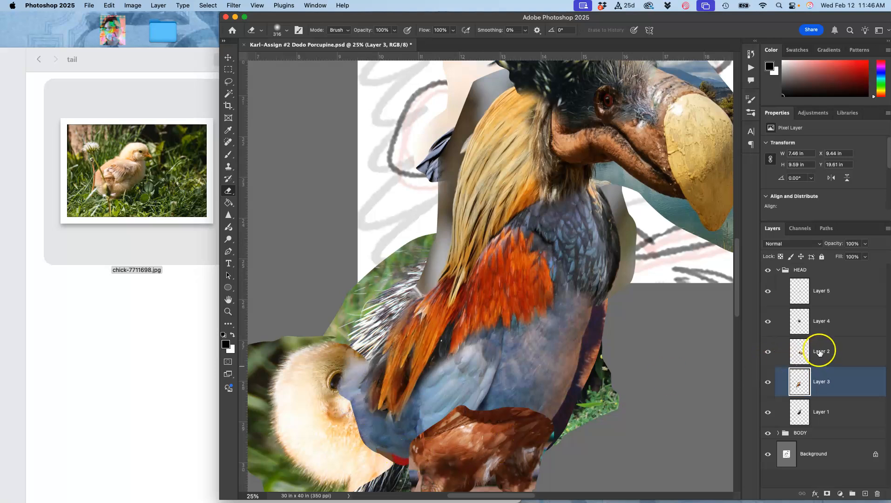
Examine which BODY group layers make up the legs by hiding and reshowing Layers 8, 9 and 10.
left_click(779, 270)
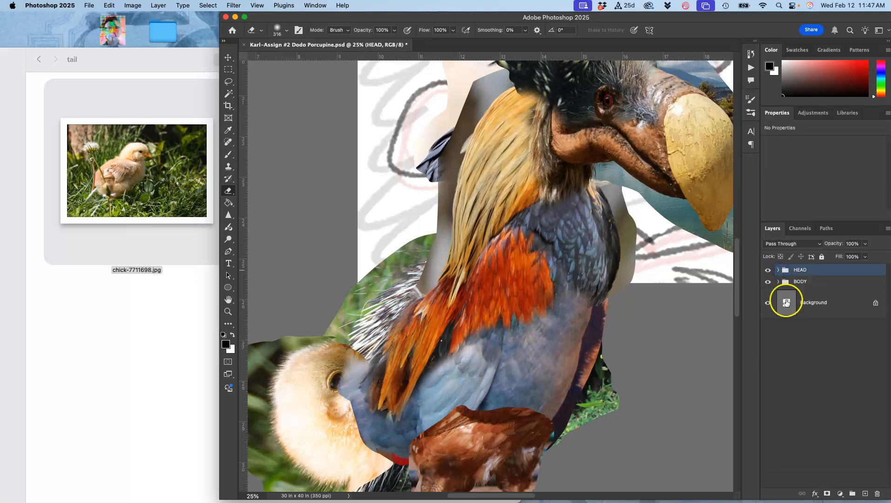
left_click(778, 282)
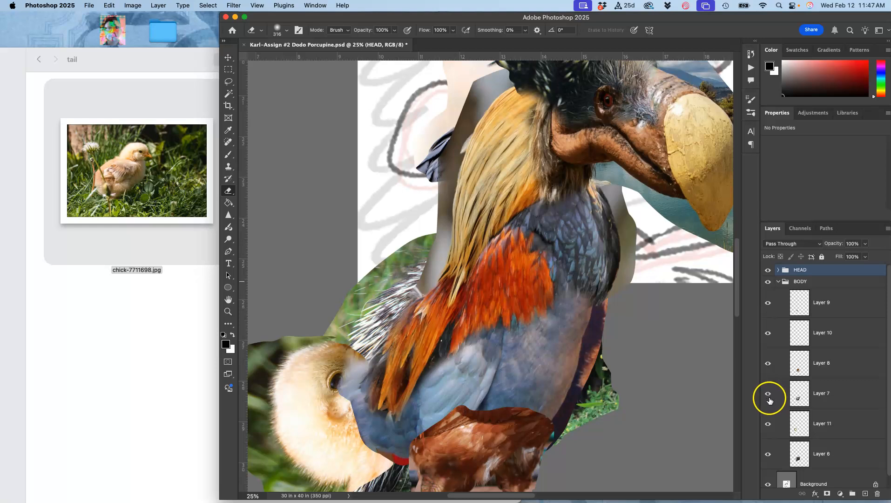
left_click(769, 363)
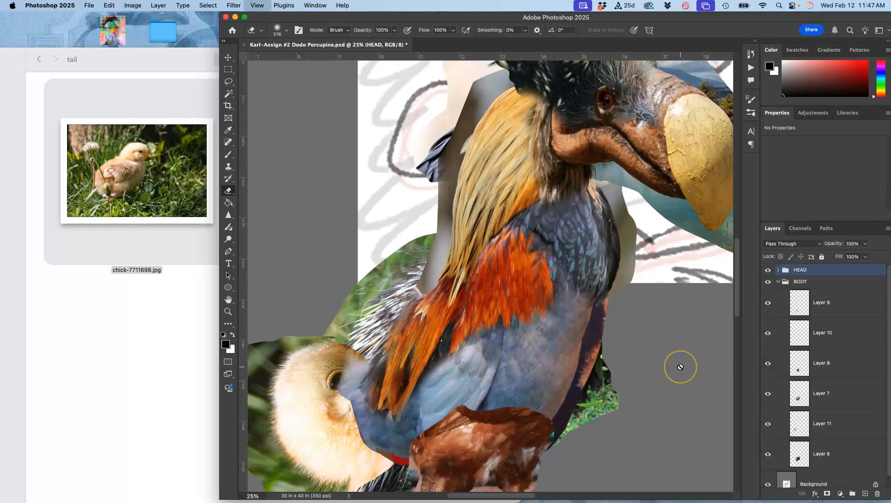
key("super+minus")
scroll(680, 367, "down", 3)
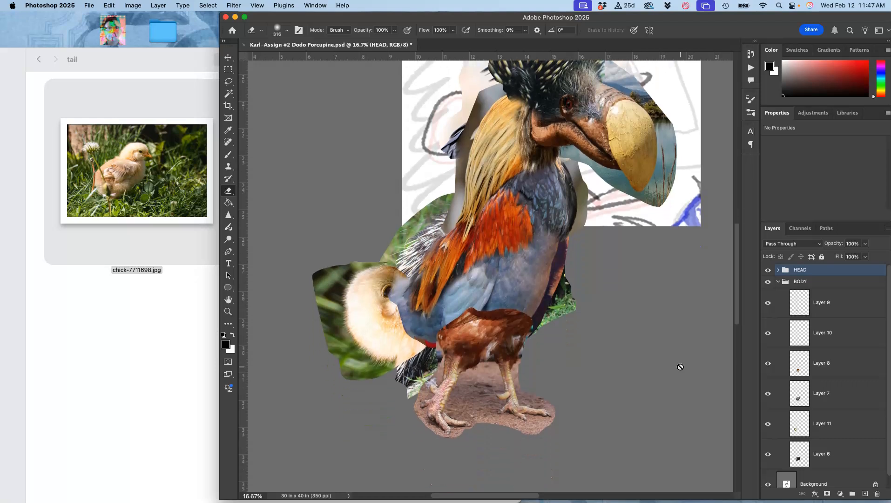
left_click(769, 333)
left_click(766, 304)
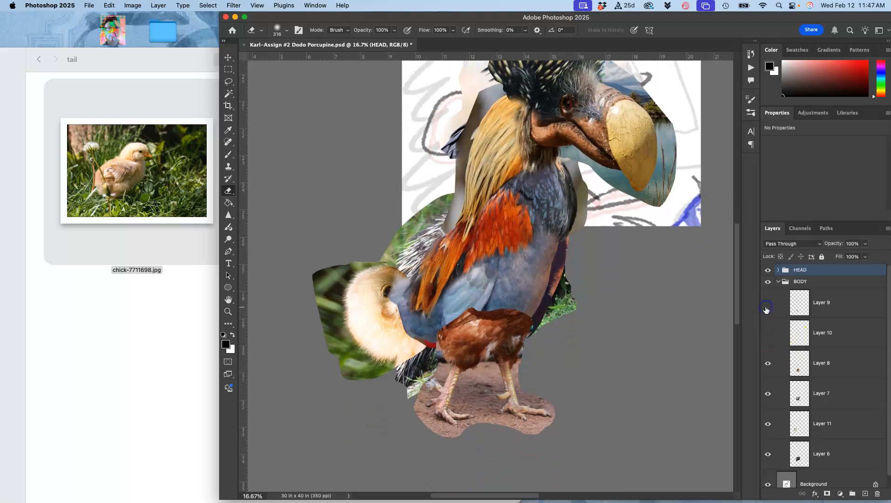
left_click(767, 364)
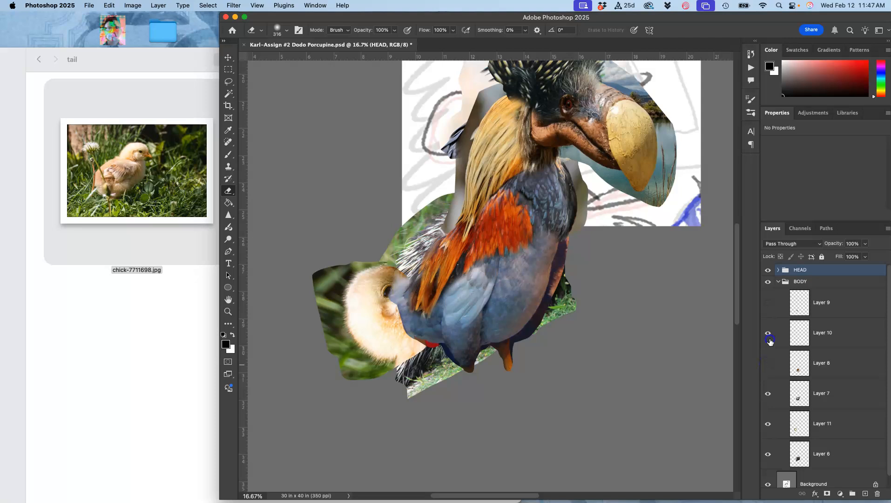
left_click(769, 334)
left_click(768, 303)
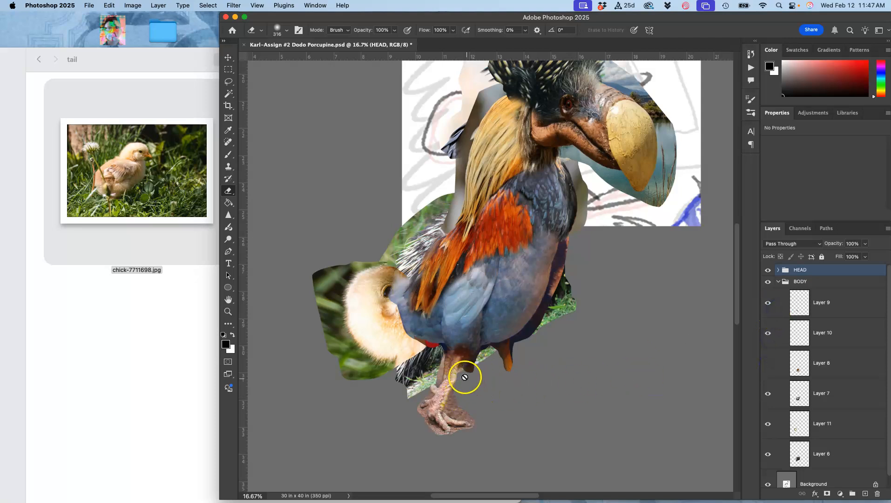
left_click(769, 363)
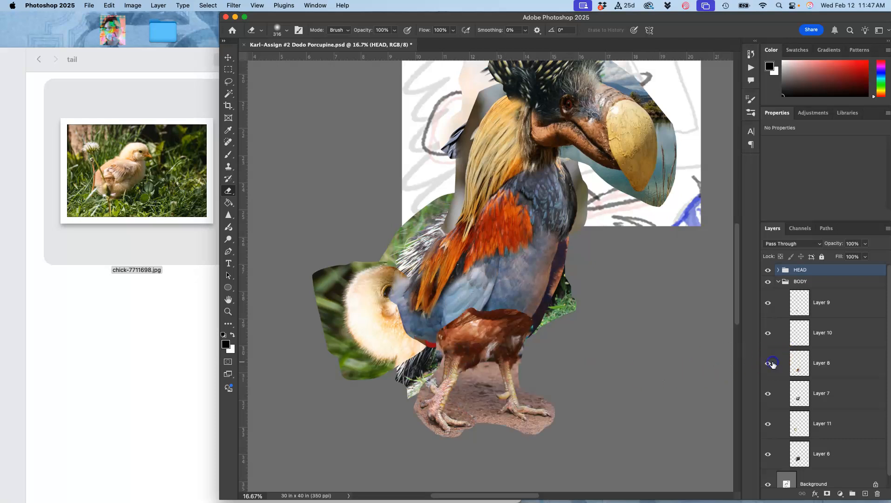
Merge the leg pieces on Layers 8, 9 and 10 into a single layer.
left_click(822, 362)
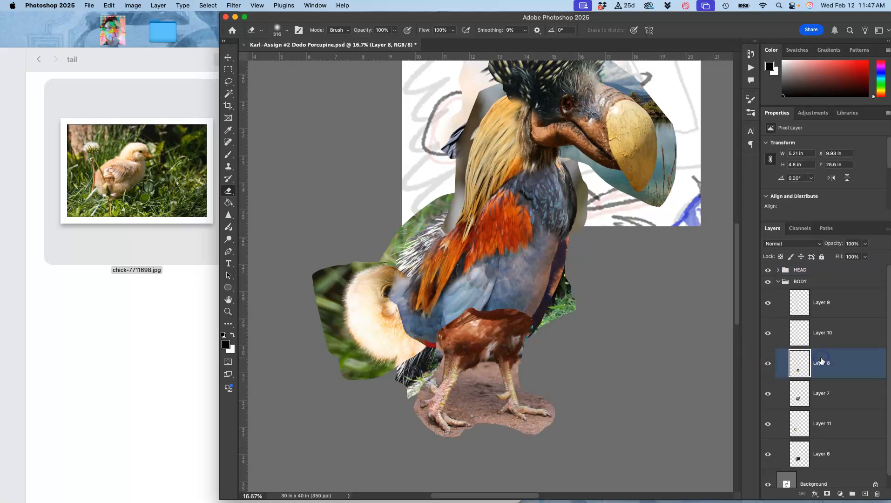
left_click(822, 304, "shift")
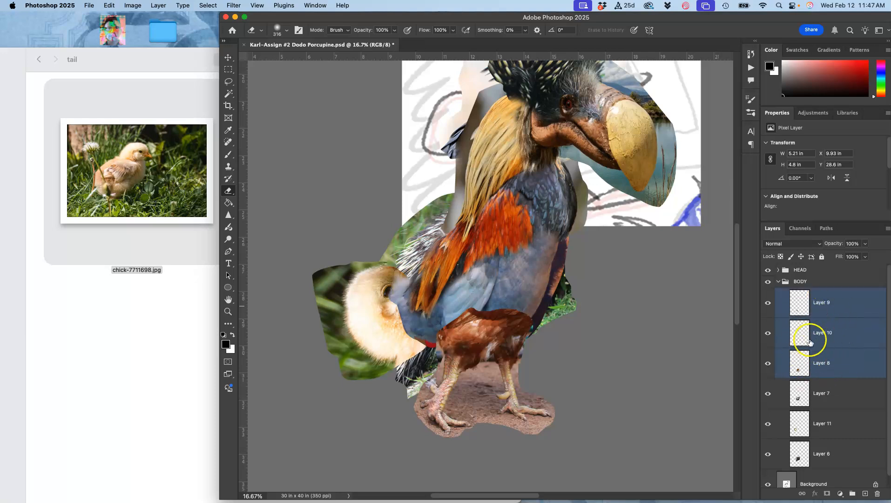
left_click_drag(815, 369, 825, 308)
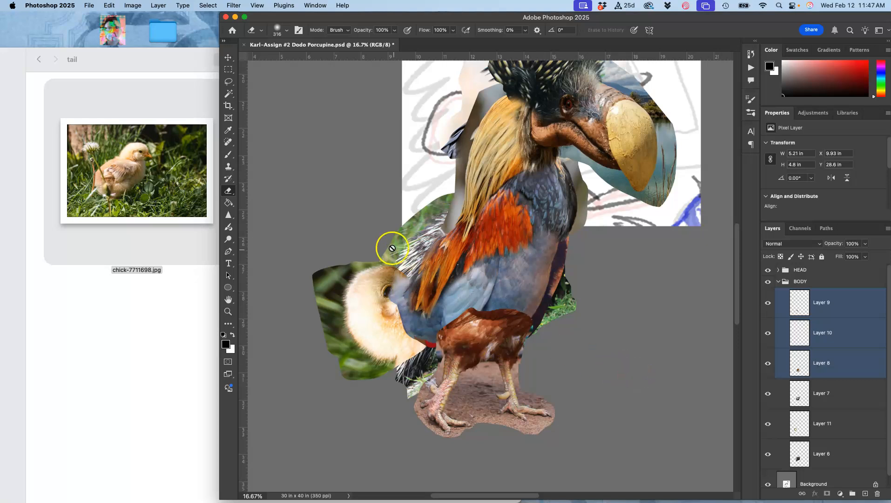
left_click(159, 5)
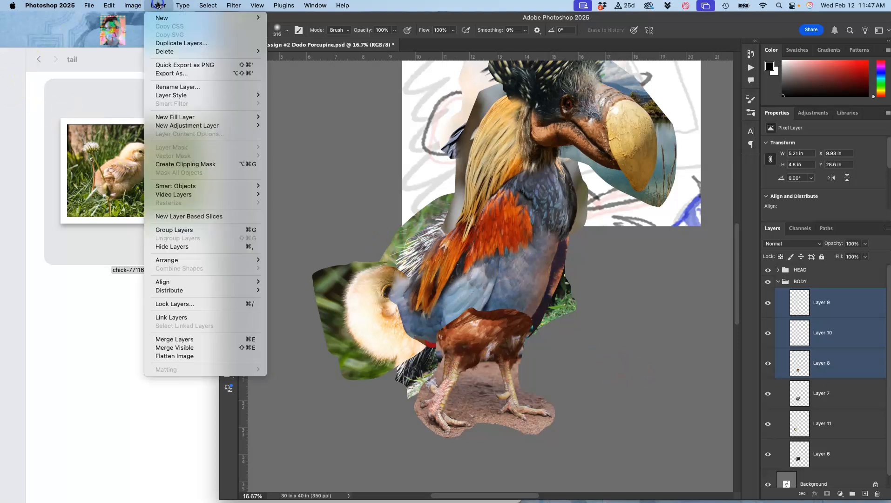
left_click(185, 339)
Erase the upper edge of the merged leg layer so its brown feathers blend into the blue-grey belly.
left_click(768, 303)
left_click(767, 303)
left_click(768, 303)
left_click(767, 303)
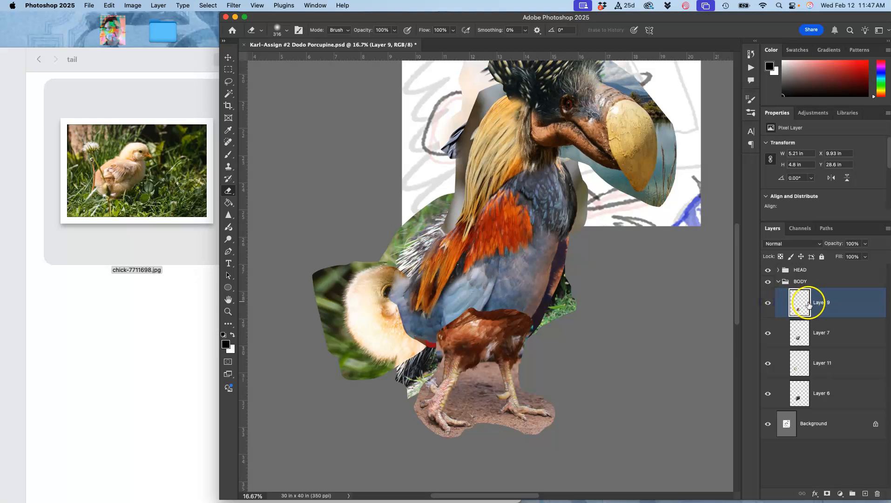
mouse_move(510, 304)
left_mouse_down()
mouse_move(496, 310)
mouse_move(518, 305)
mouse_move(477, 300)
mouse_move(449, 322)
mouse_move(474, 308)
mouse_move(472, 317)
mouse_move(478, 300)
left_mouse_up()
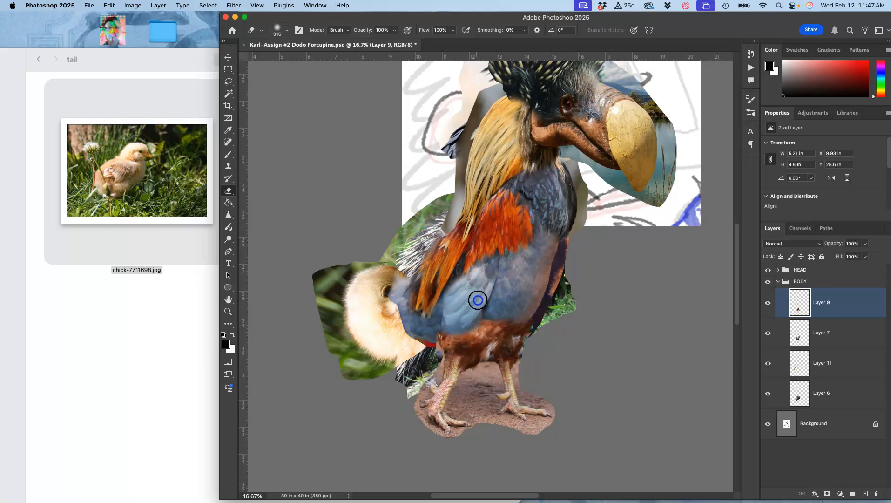
key("super+z")
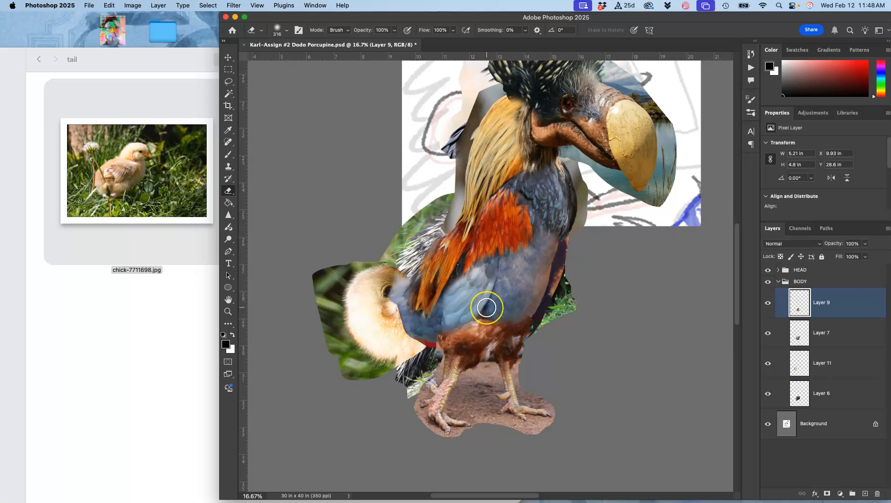
Examine the blended creature from head to feet and its placement on the whole canvas.
scroll(486, 308, "up", 1)
scroll(487, 307, "up", 3)
scroll(486, 307, "right", 2)
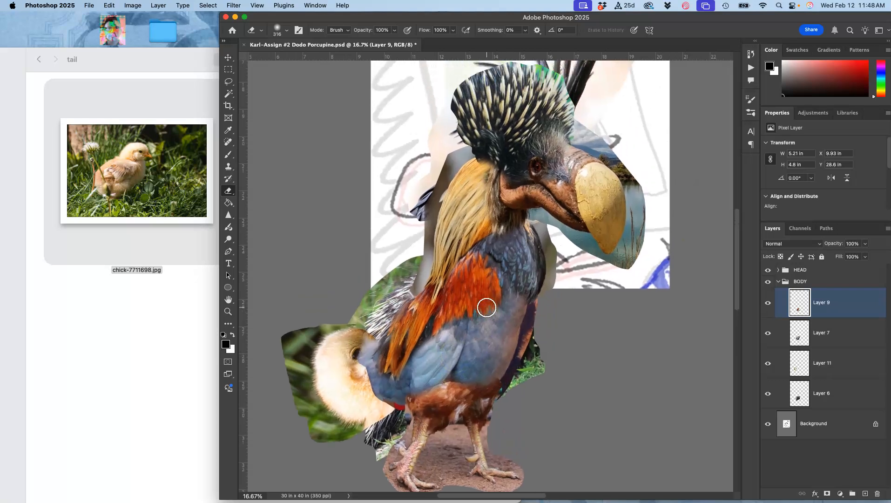
scroll(486, 307, "up", 2)
scroll(487, 307, "right", 1)
scroll(487, 307, "down", 1)
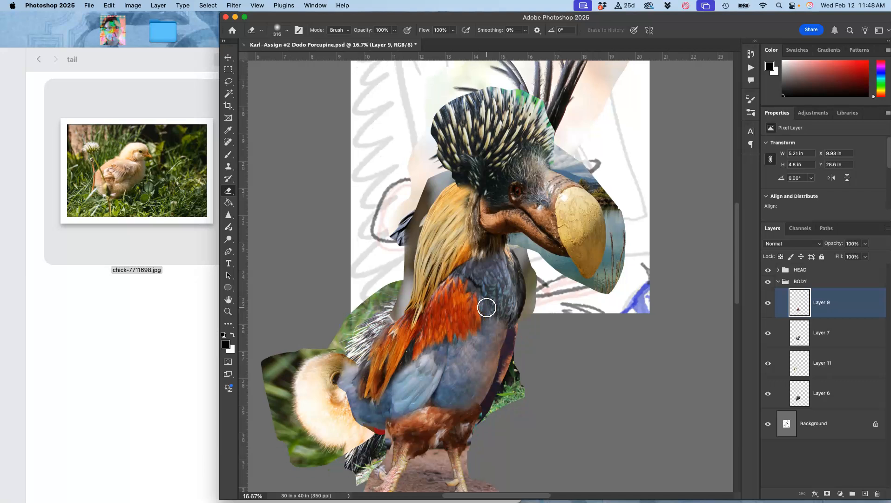
key("super+minus")
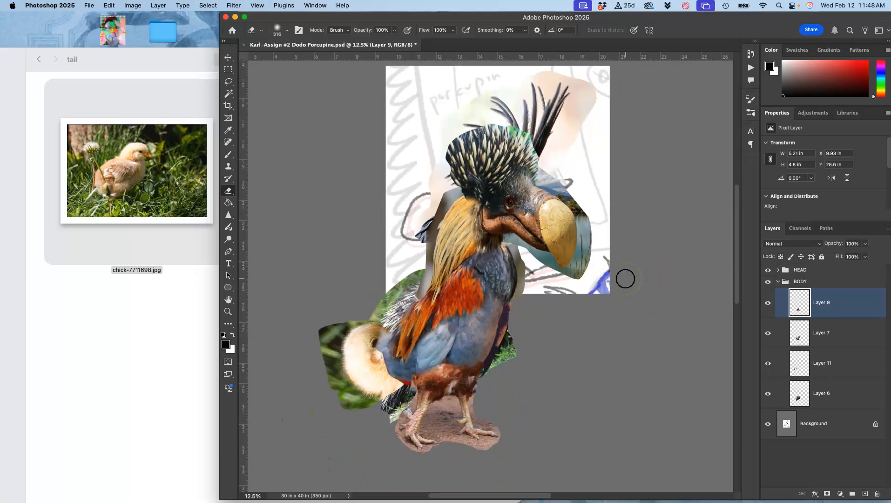
key("super+minus")
scroll(625, 278, "down", 3)
scroll(625, 279, "left", 2)
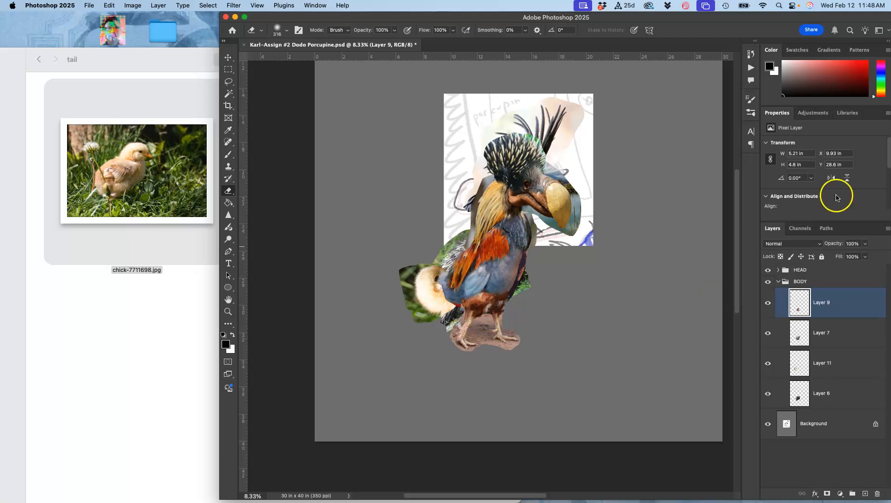
Collapse the BODY group and move the HEAD and BODY groups together up and to the right over the background sketch.
left_click(779, 281)
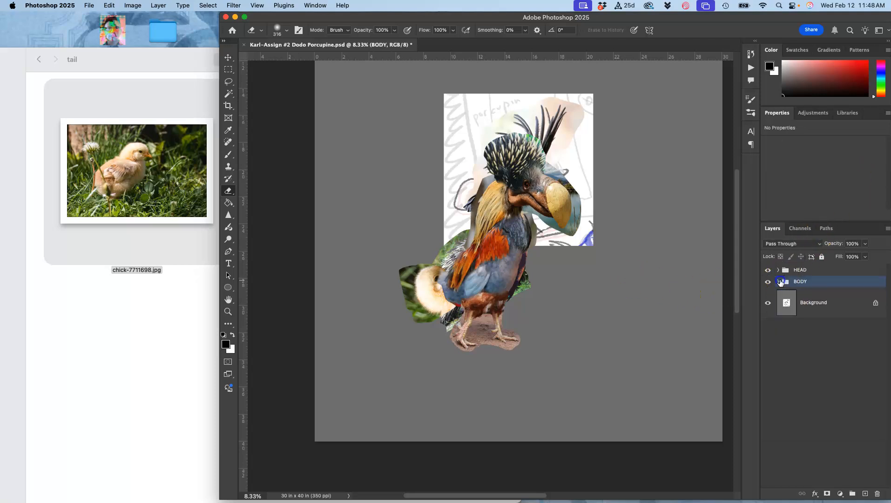
left_click(810, 275, "shift")
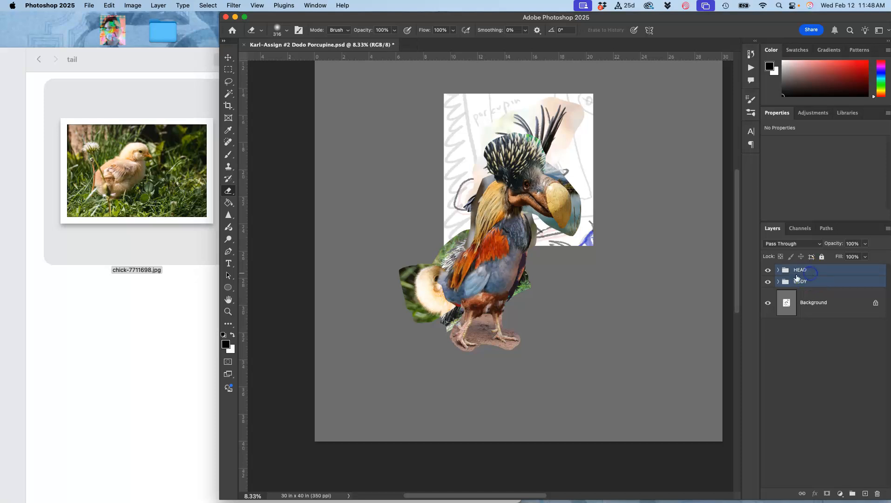
left_click(228, 58)
left_click_drag(505, 241, 537, 201)
scroll(537, 201, "up", 3)
scroll(537, 201, "right", 1)
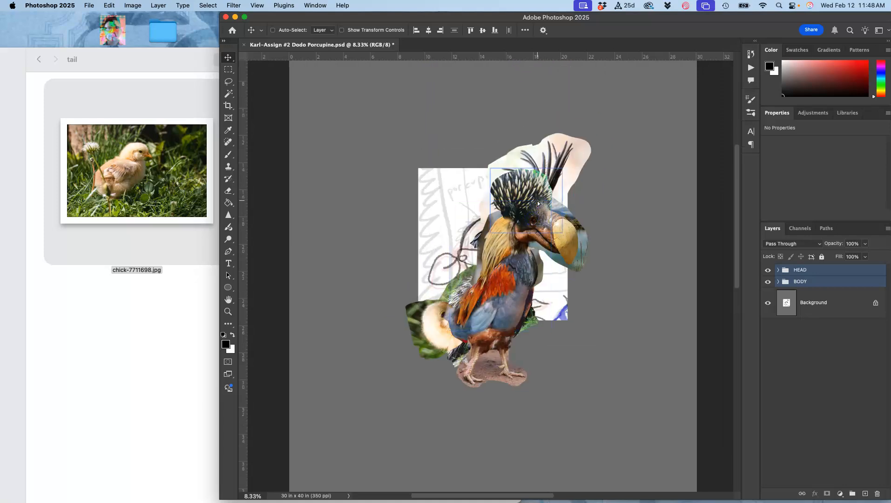
left_click_drag(520, 233, 538, 185)
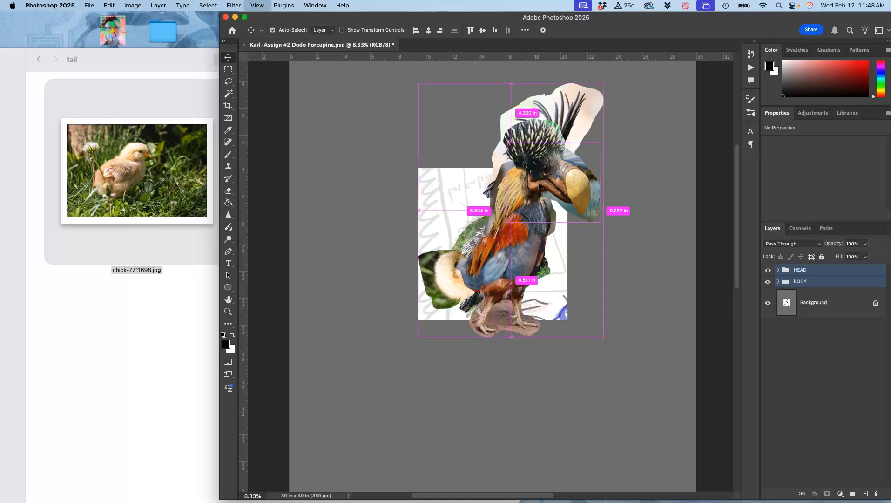
Place four new guides framing the creature and sketch: above the crest, below the feet, and on both sides with a margin.
key("super+minus")
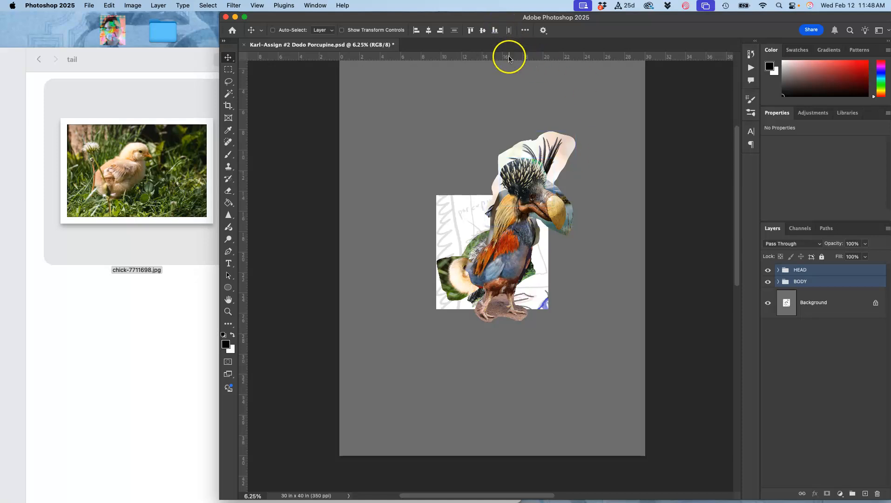
left_click_drag(508, 58, 511, 125)
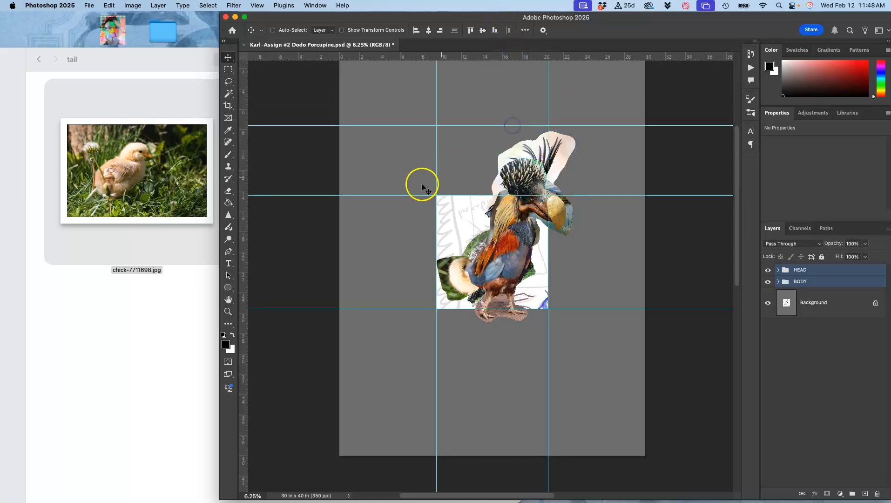
left_click_drag(242, 211, 418, 223)
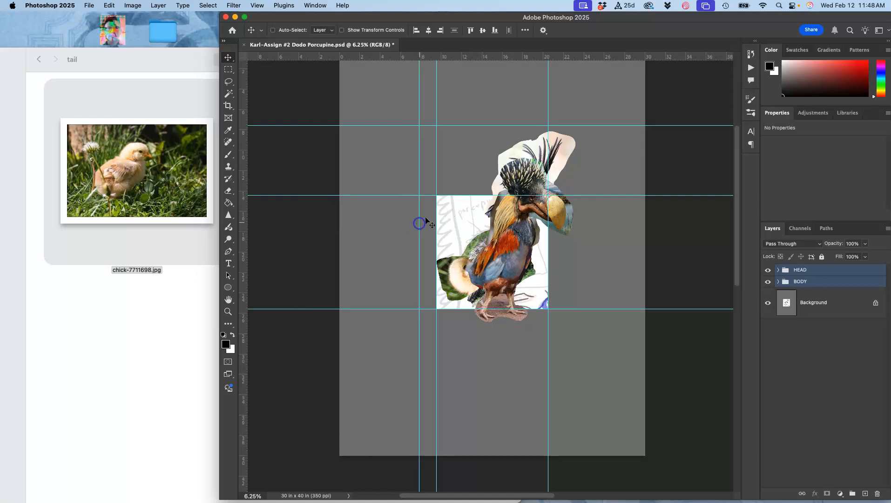
left_click_drag(497, 55, 519, 332)
left_click_drag(244, 268, 584, 302)
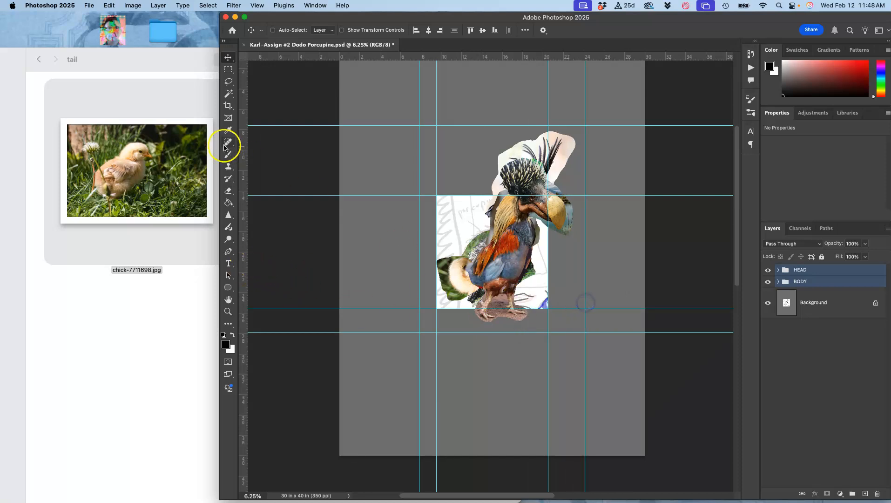
Crop the canvas to the outer guides around the creature, about 16.3 by 20.3 inches.
left_click(228, 105)
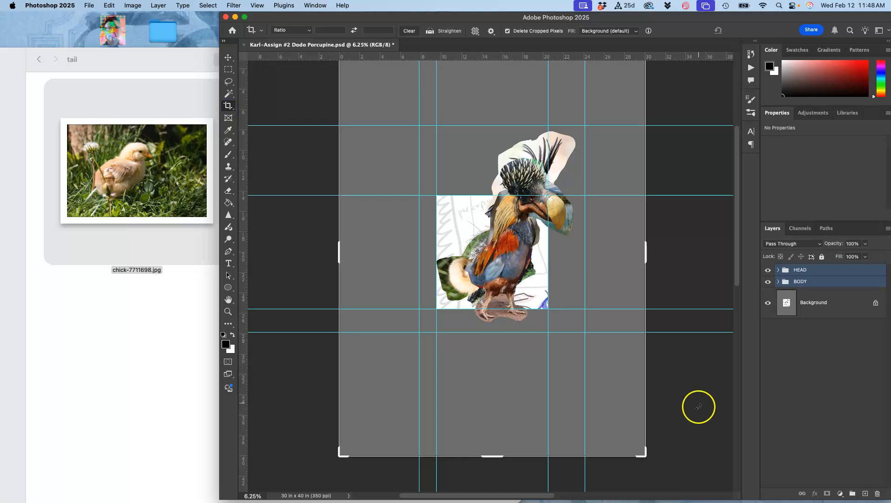
left_click_drag(644, 453, 612, 395)
left_click_drag(371, 119, 409, 150)
key("Return")
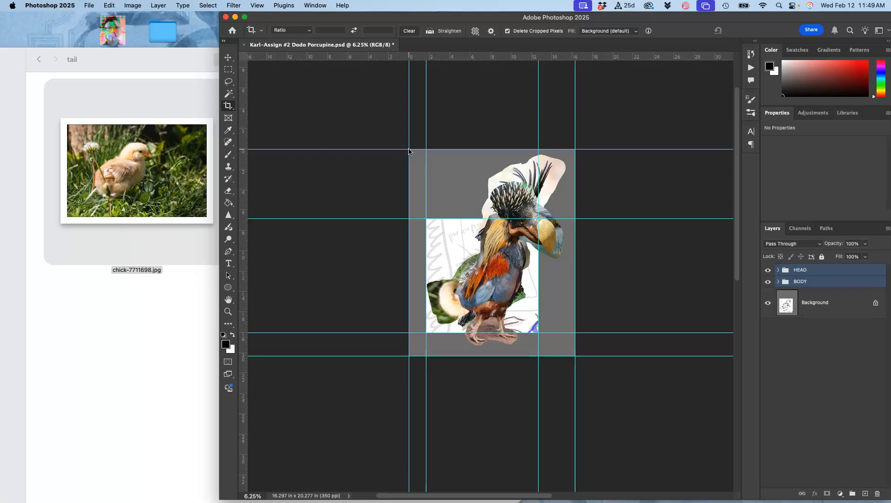
Capture a screenshot of the cropped canvas with its guides shown, and hide the guides.
key("super+semicolon")
key("super+semicolon")
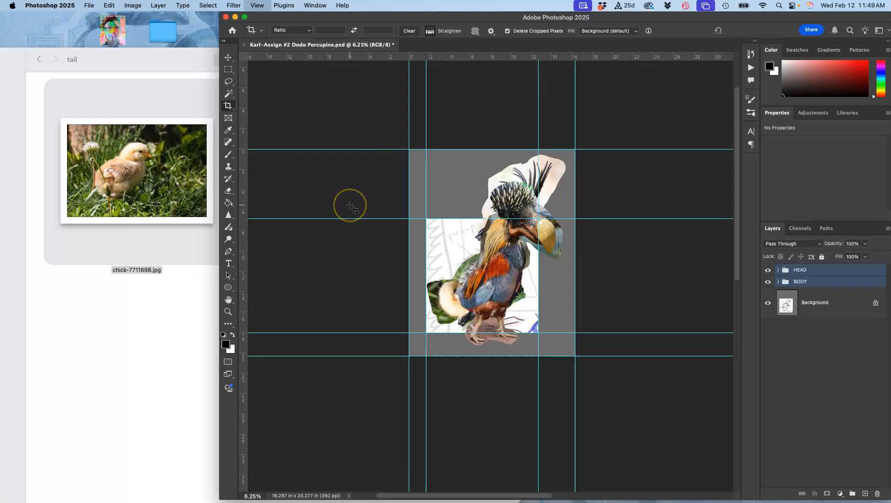
key("super+equal")
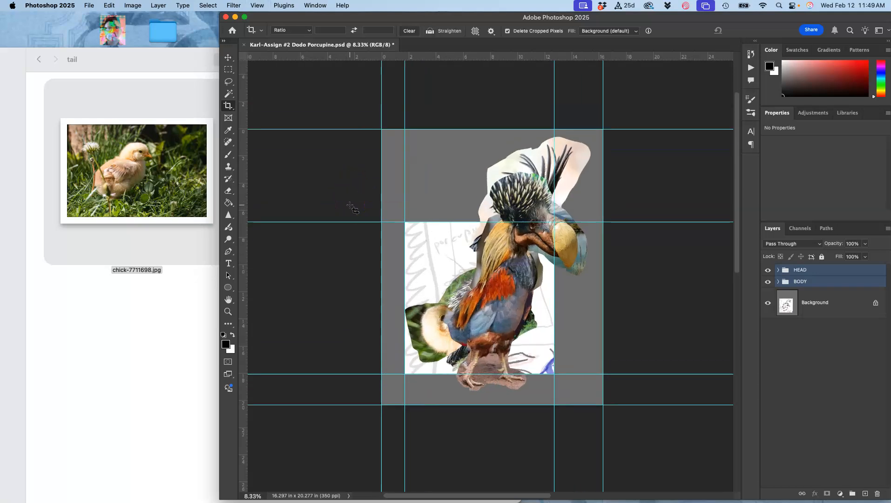
left_click_drag(358, 108, 630, 440)
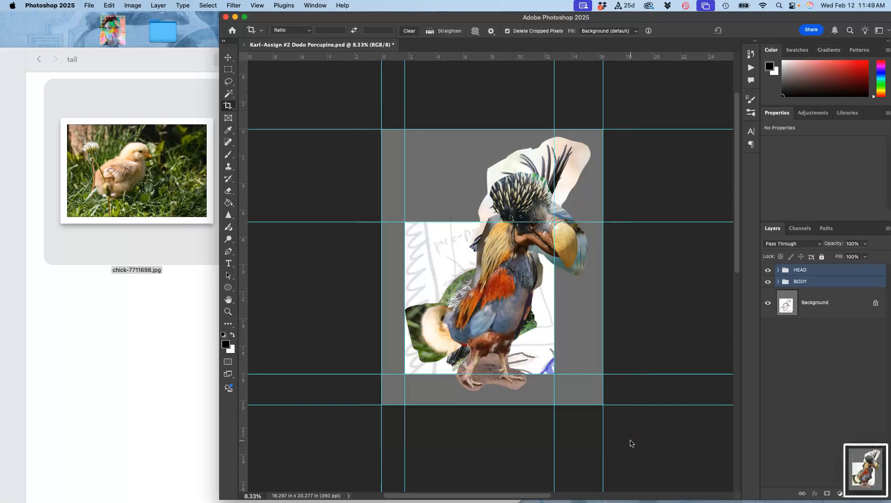
key("super+semicolon")
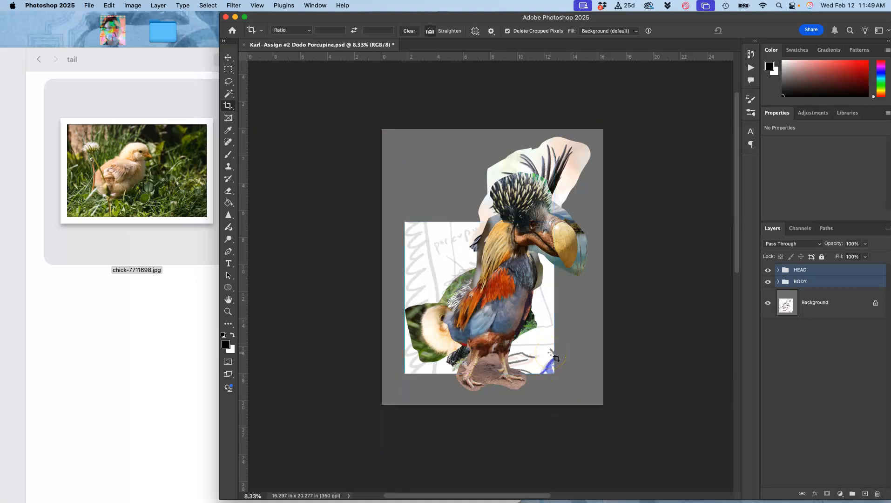
Add a new layer directly above Background and fill it with 50% Gray at 100% opacity to cover the sketch.
key("super+plus")
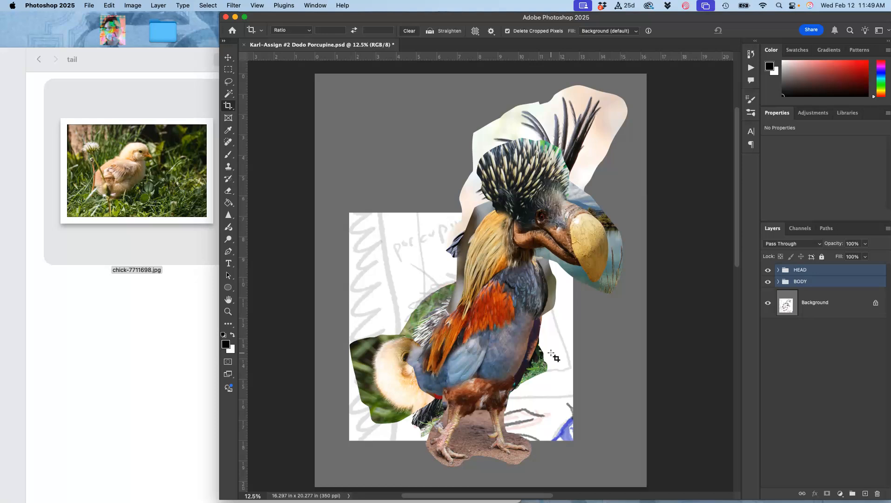
left_click(825, 310)
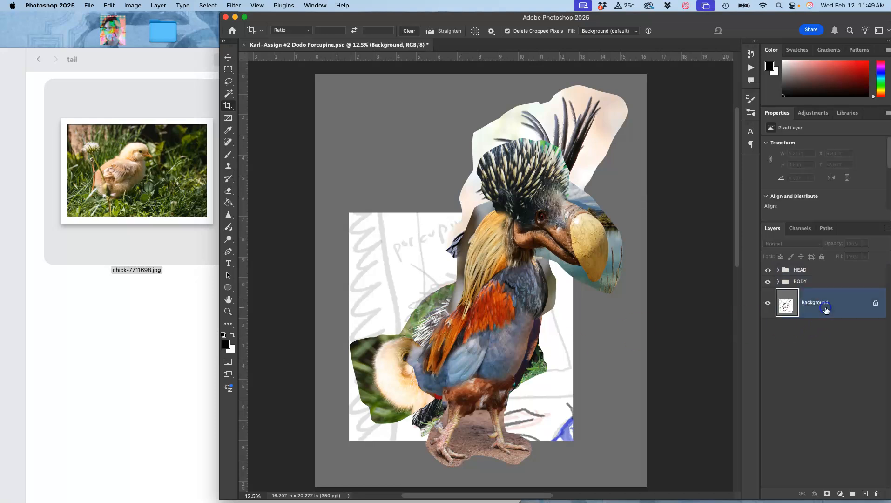
left_click(865, 493)
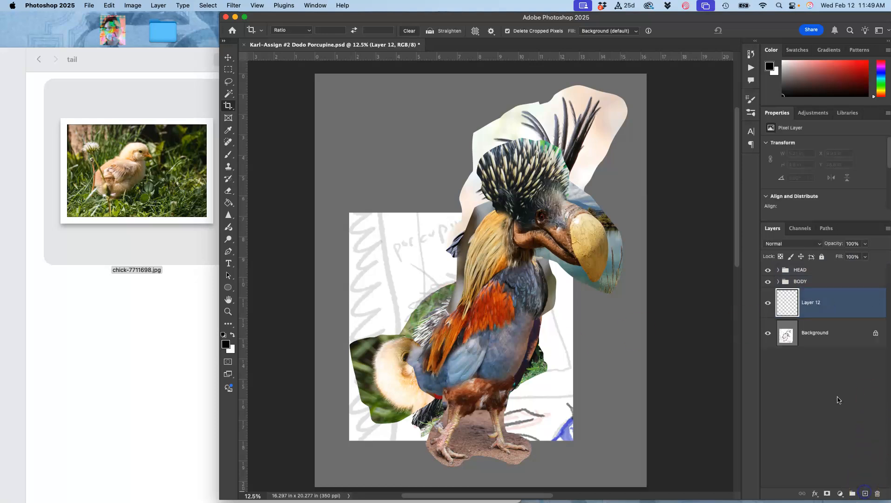
left_click(108, 5)
left_click(124, 147)
left_click(395, 198)
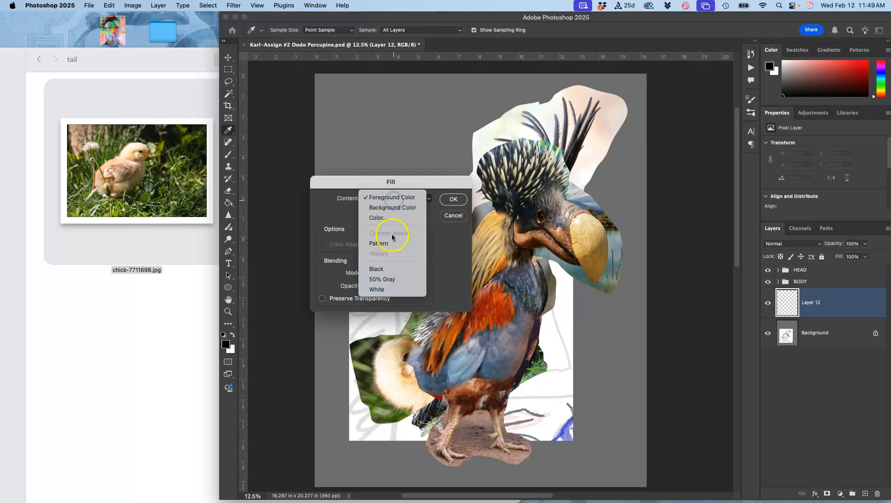
left_click(382, 278)
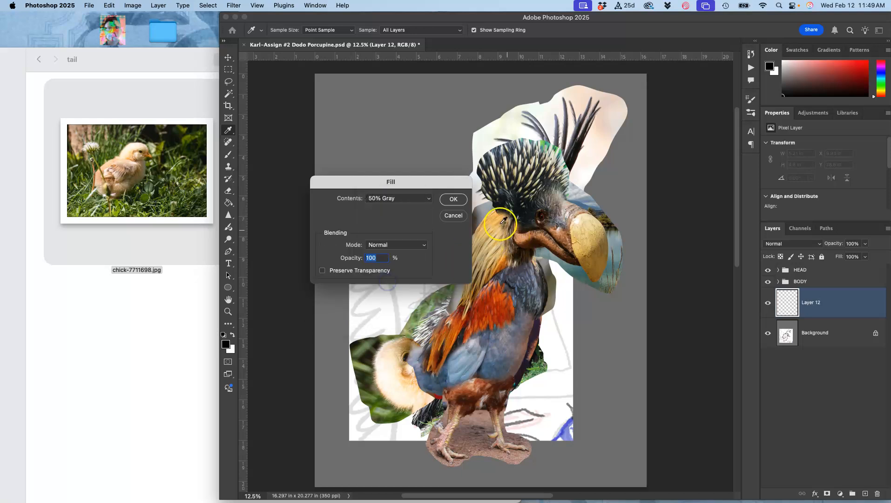
left_click(453, 199)
key("c")
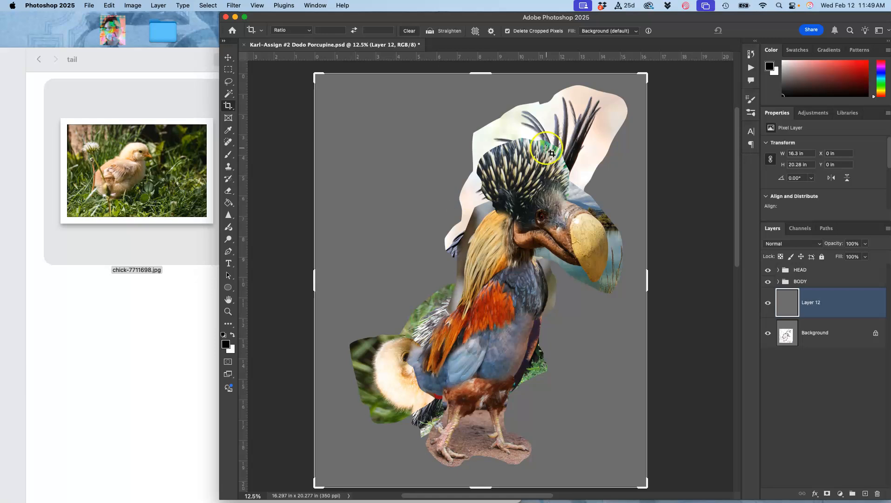
Expand the HEAD group to show its layers and save the document.
scroll(530, 163, "up", 5)
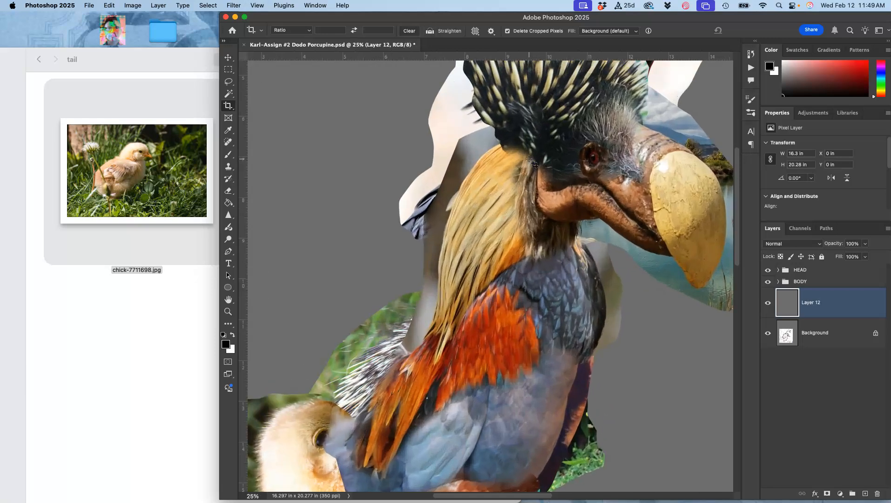
scroll(534, 164, "right", 3)
scroll(534, 164, "up", 1)
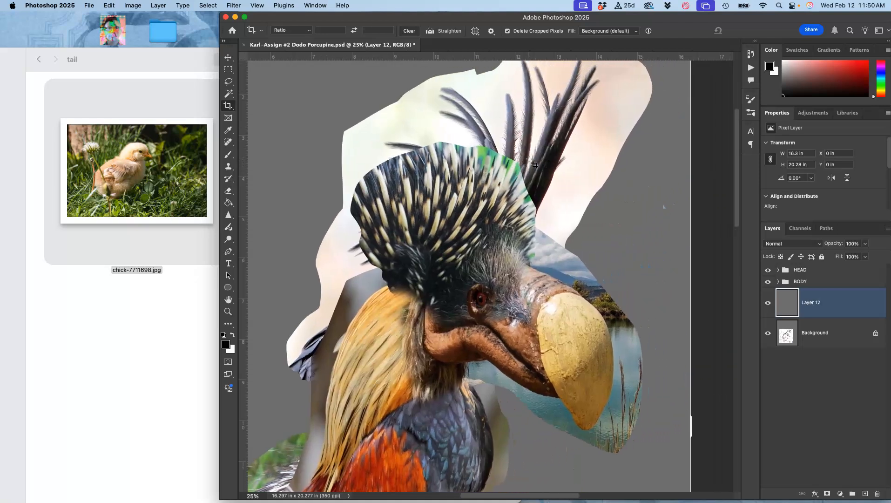
scroll(533, 163, "down", 1)
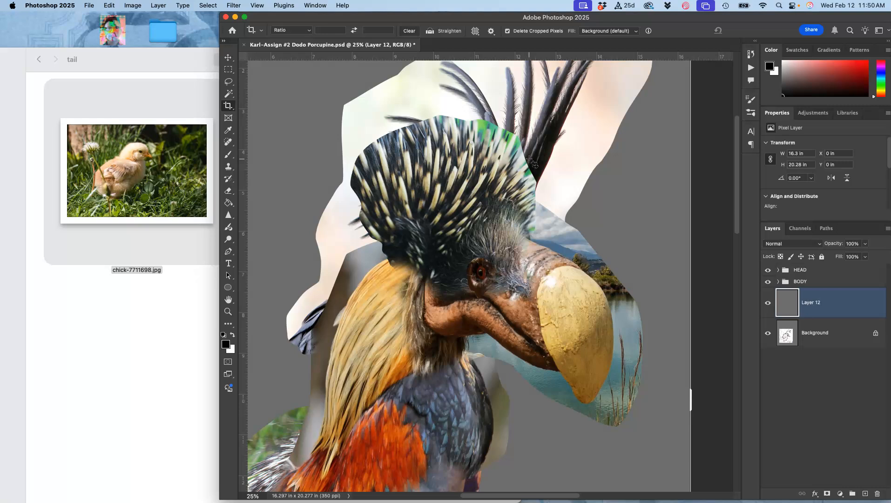
left_click(777, 270)
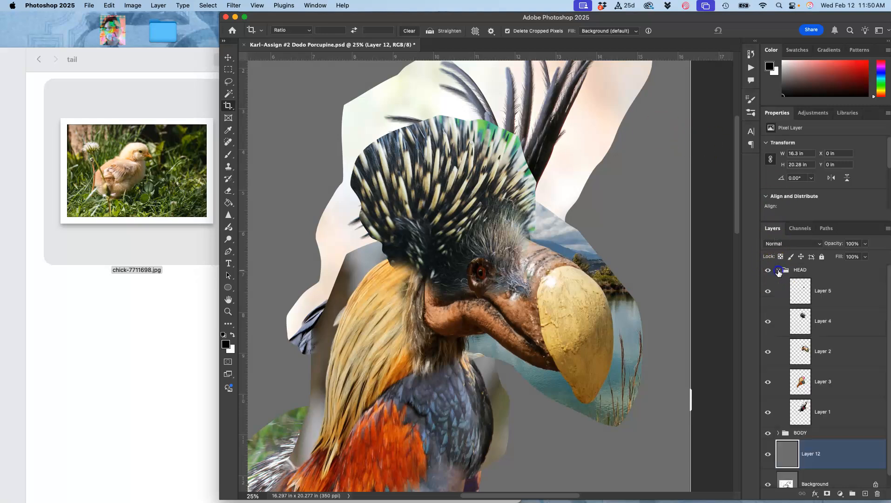
key("super+s")
Select Layer 5 in the HEAD group and compare the eye area with that layer hidden and shown.
left_click(768, 294)
left_click(768, 294)
left_click(768, 293)
left_click(768, 293)
left_click(819, 290)
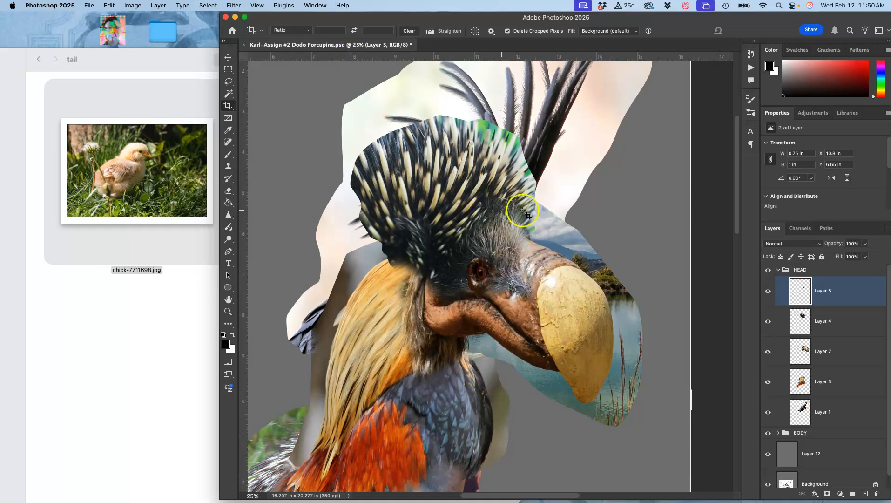
left_click(767, 290)
left_click(768, 290)
Brighten Layer 5's eye cutout with a Levels adjustment, setting the midtone input to 1.46.
left_click(132, 5)
mouse_move(137, 32)
left_click(274, 40)
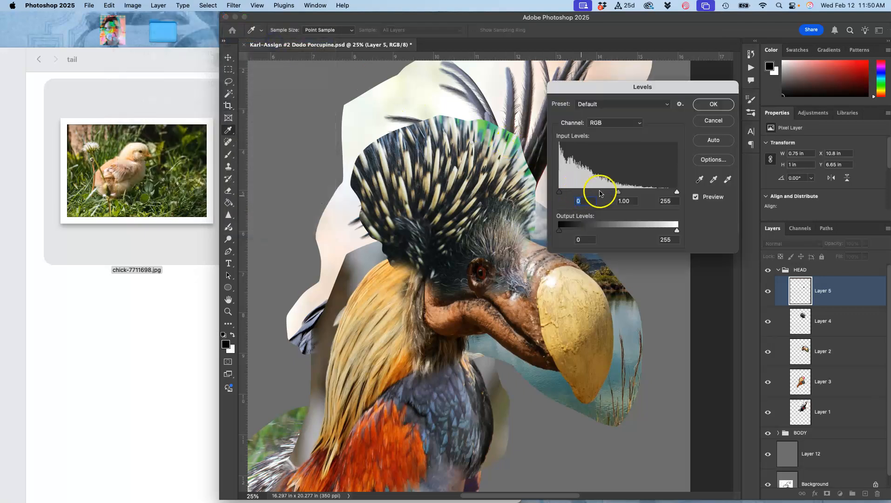
mouse_move(619, 192)
left_mouse_down()
mouse_move(596, 189)
mouse_move(640, 192)
mouse_move(604, 192)
left_mouse_up()
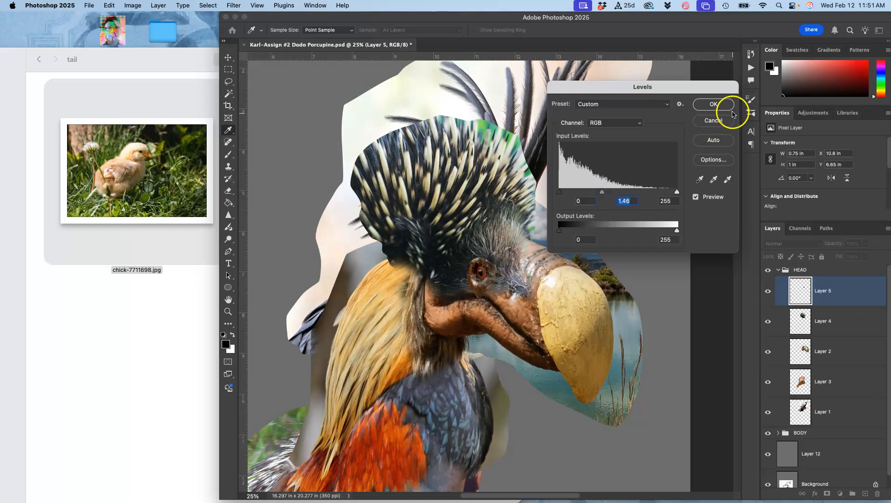
left_click(713, 104)
key("c")
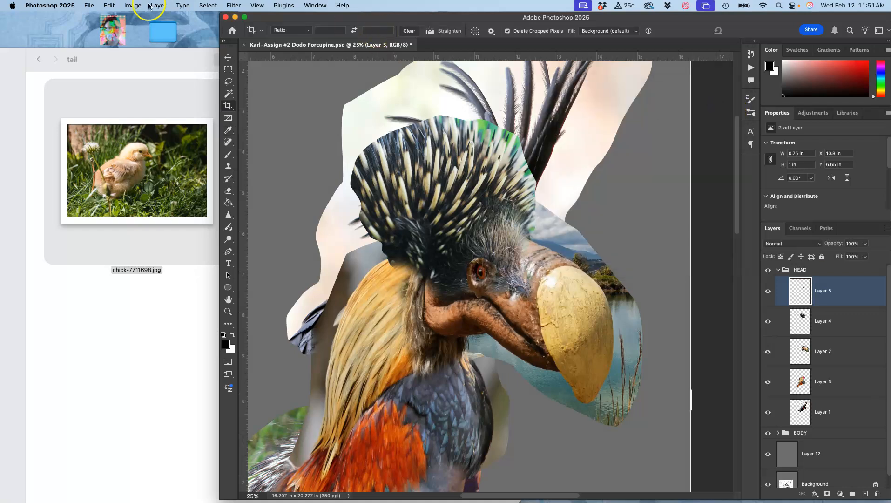
Adjust Layer 5's midtones with Color Balance, and set its highlights to +17 toward red and -19 toward yellow.
left_click(133, 6)
mouse_move(153, 31)
left_click(256, 90)
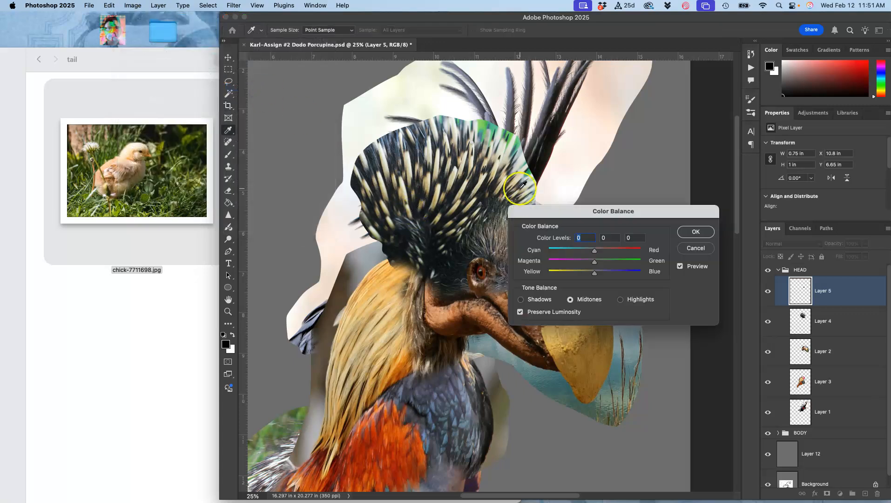
left_click_drag(554, 215, 587, 126)
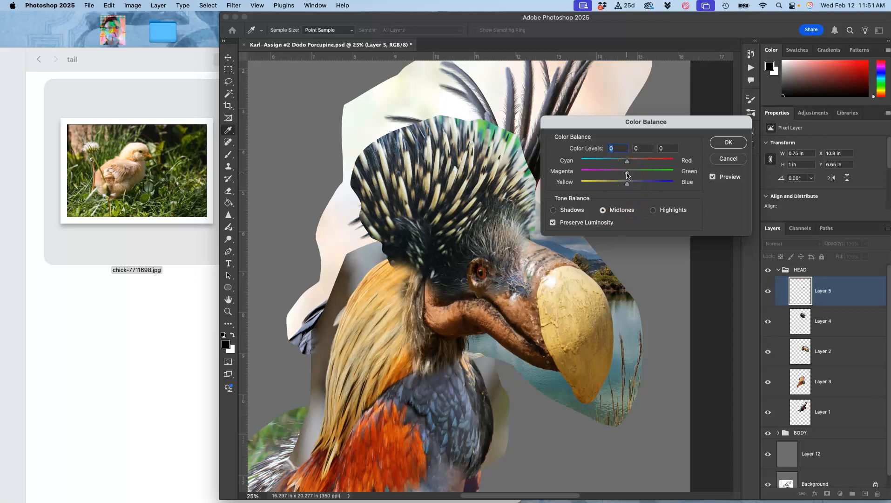
left_click_drag(626, 186, 625, 186)
left_click_drag(627, 161, 612, 162)
left_click(652, 210)
left_click_drag(626, 160, 618, 185)
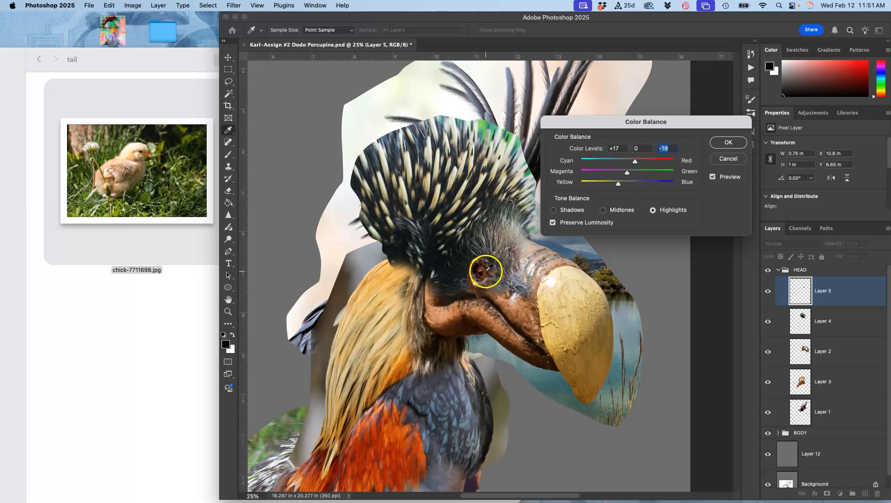
Fine-tune the shadows in Layer 5's Color Balance adjustment and apply it.
left_click(553, 211)
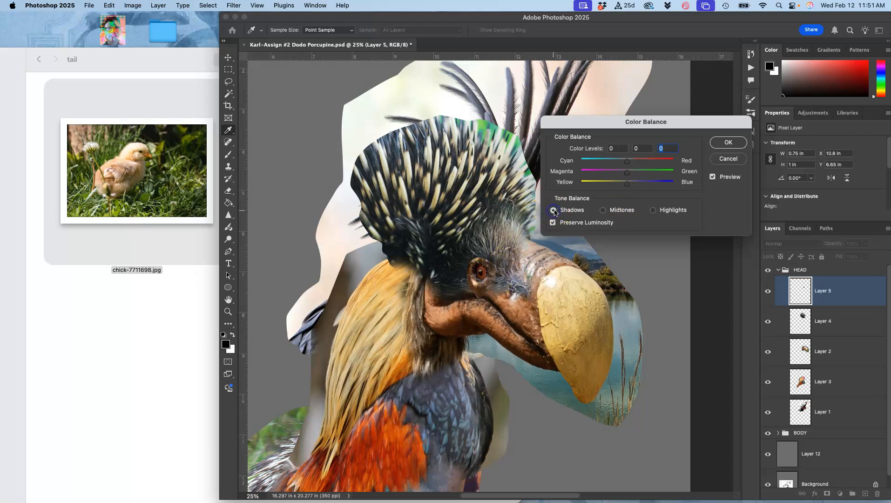
left_click_drag(628, 187, 627, 162)
left_click_drag(628, 175, 626, 176)
left_click(728, 143)
key("c")
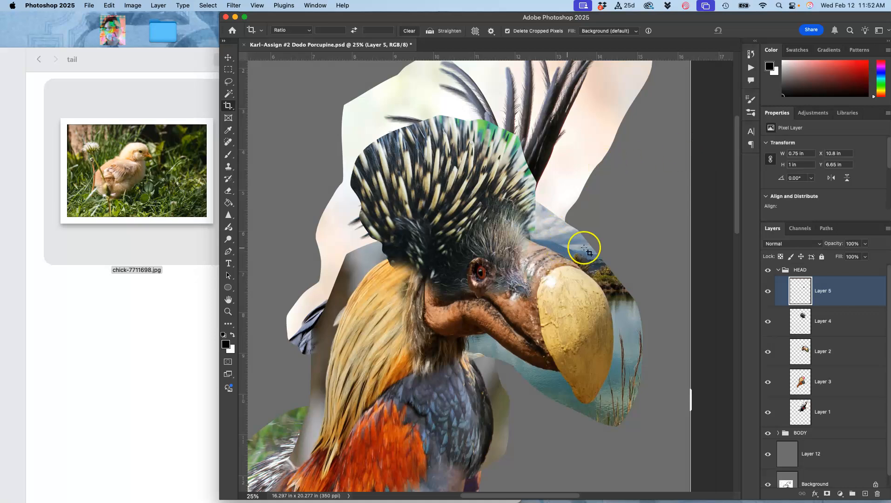
Compare the eye in the history states before Levels, after Levels and after Color Balance, ending on the Color Balance state.
left_click(750, 54)
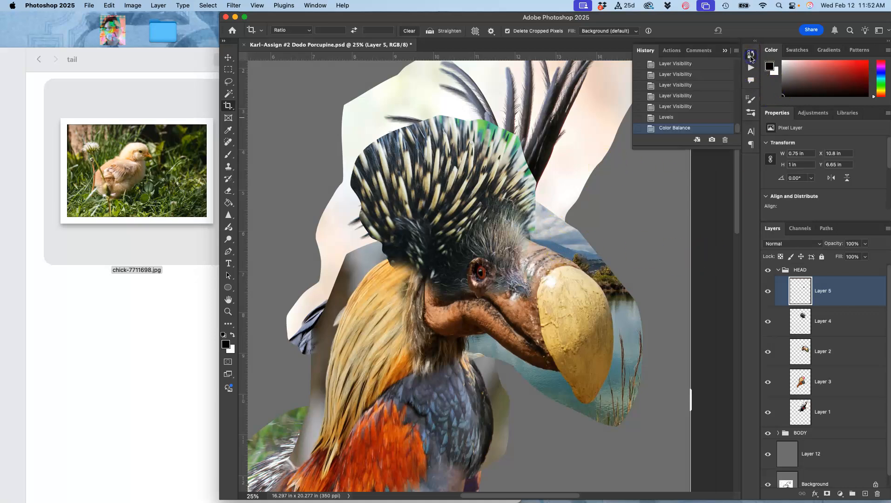
left_click(673, 118)
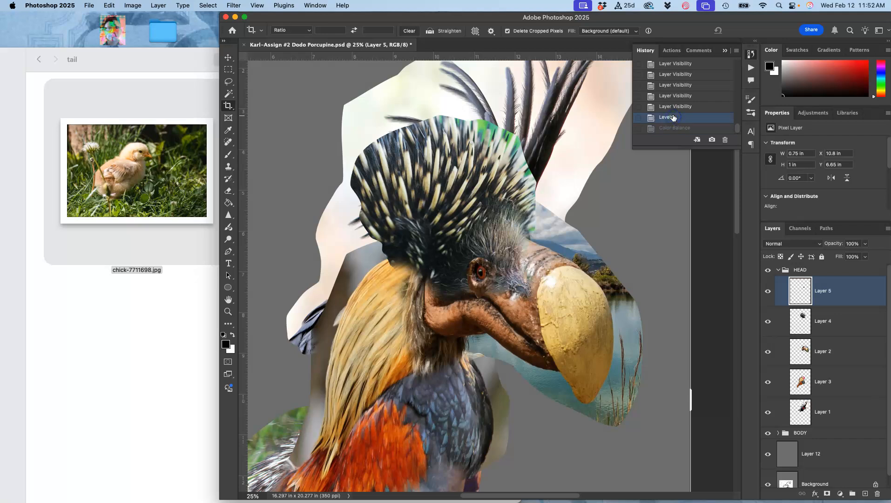
left_click(672, 110)
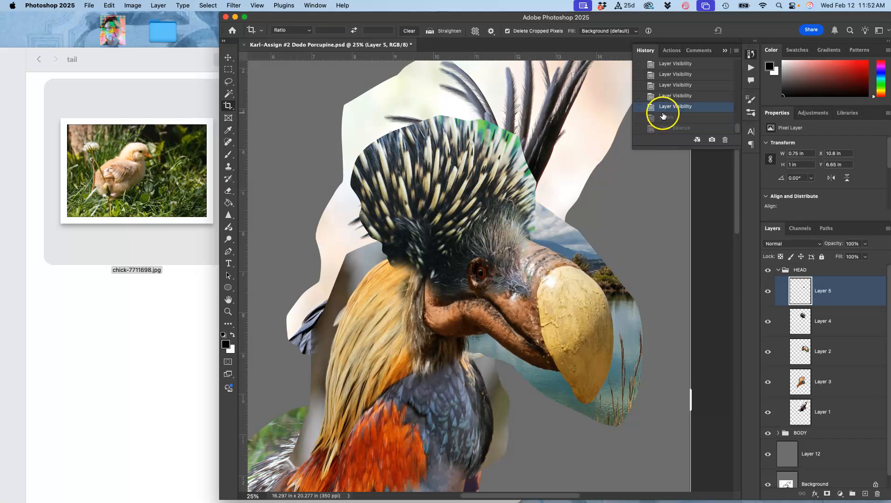
left_click(665, 117)
left_click(673, 128)
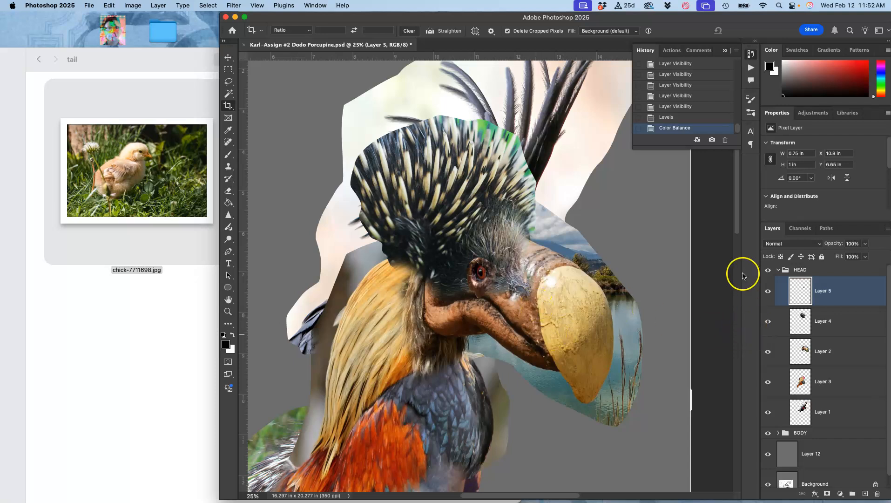
Start a Hue/Saturation adjustment on Layer 5, setting the Master hue to +2 and saturation to -9.
left_click(132, 5)
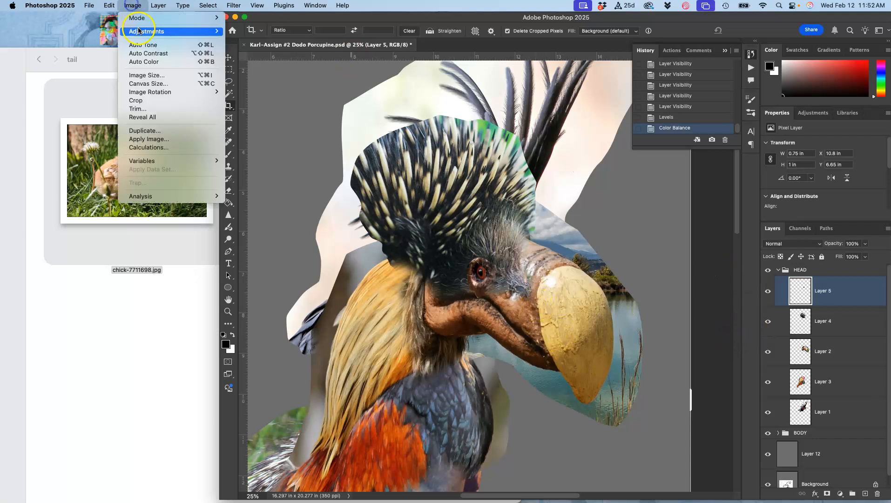
mouse_move(138, 31)
left_click(260, 80)
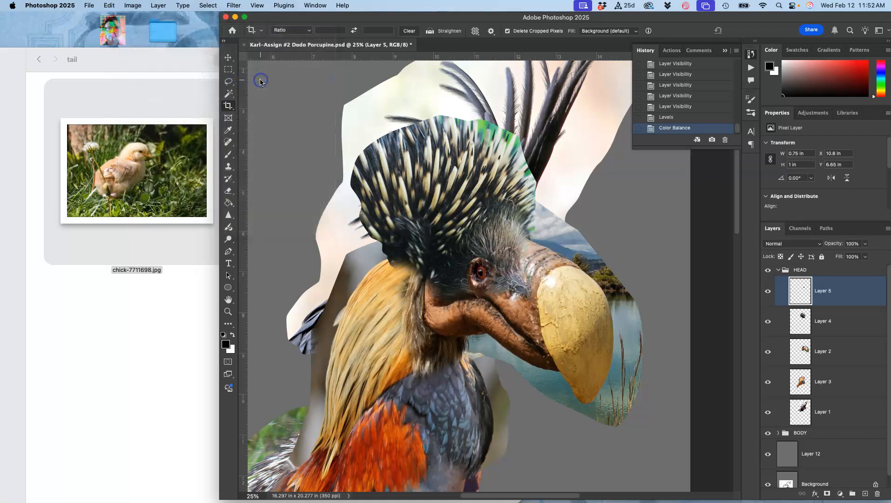
mouse_move(624, 265)
left_mouse_down()
mouse_move(634, 267)
mouse_move(605, 267)
mouse_move(634, 266)
mouse_move(623, 267)
left_mouse_up()
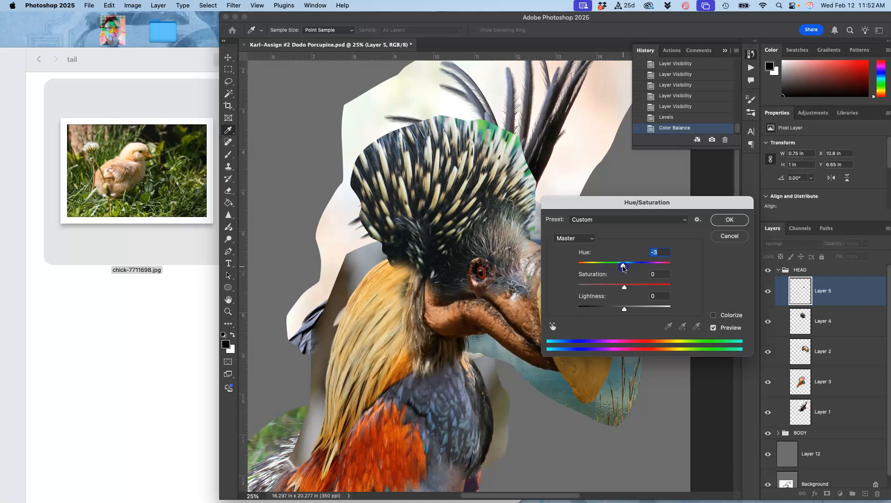
left_click_drag(614, 206, 678, 184)
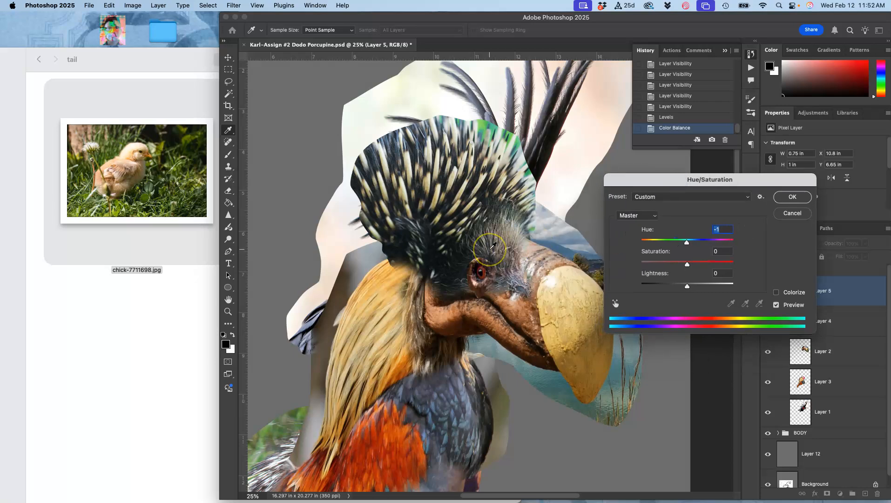
scroll(493, 246, "up", 3)
key("super+plus")
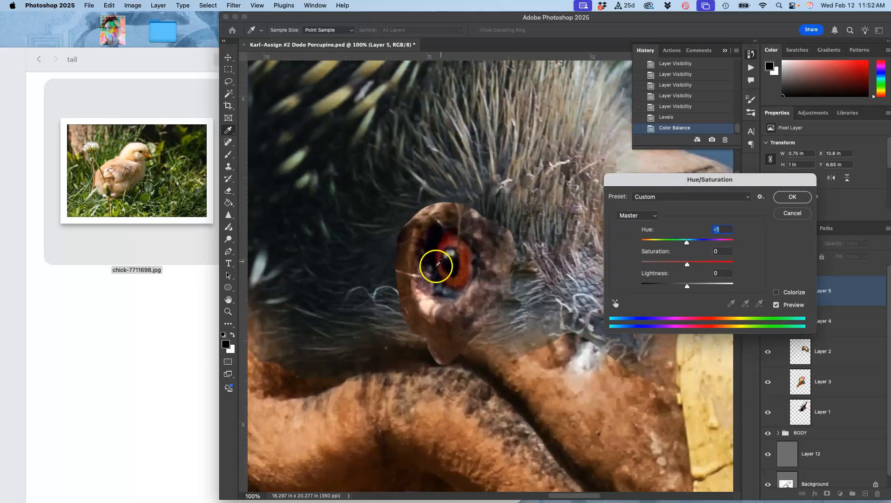
scroll(443, 271, "down", 1)
scroll(443, 270, "right", 2)
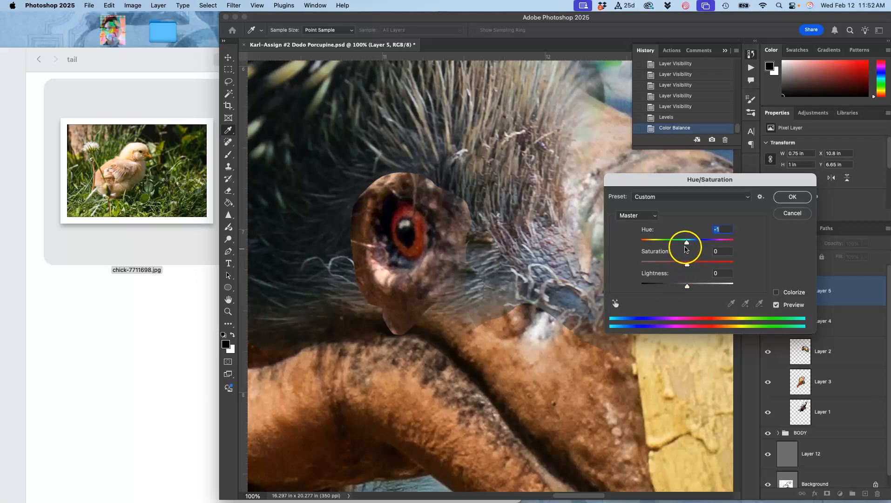
left_click_drag(674, 240, 688, 246)
left_click_drag(698, 267, 684, 270)
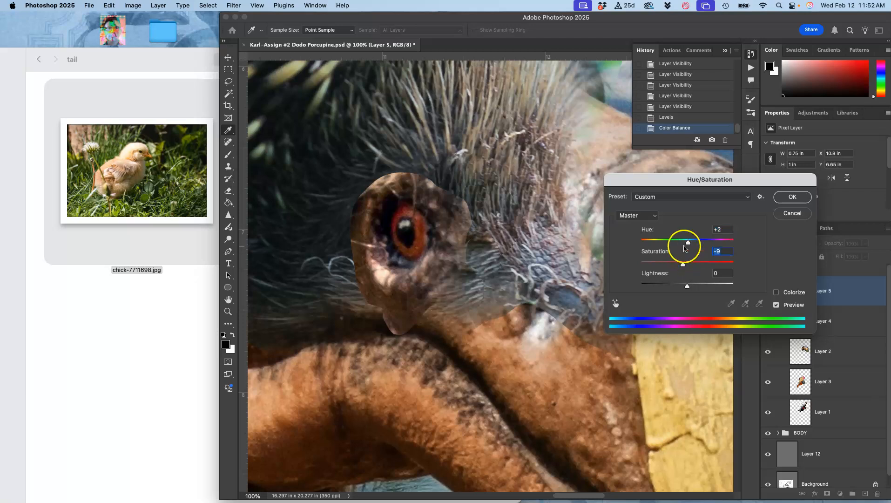
Set the Reds saturation to +1 in the Hue/Saturation adjustment and apply it to Layer 5.
left_click(641, 215)
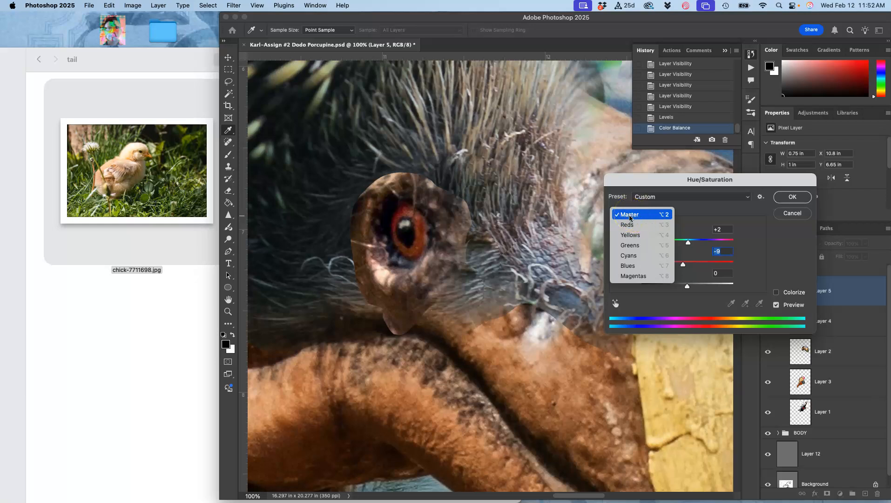
left_click(627, 224)
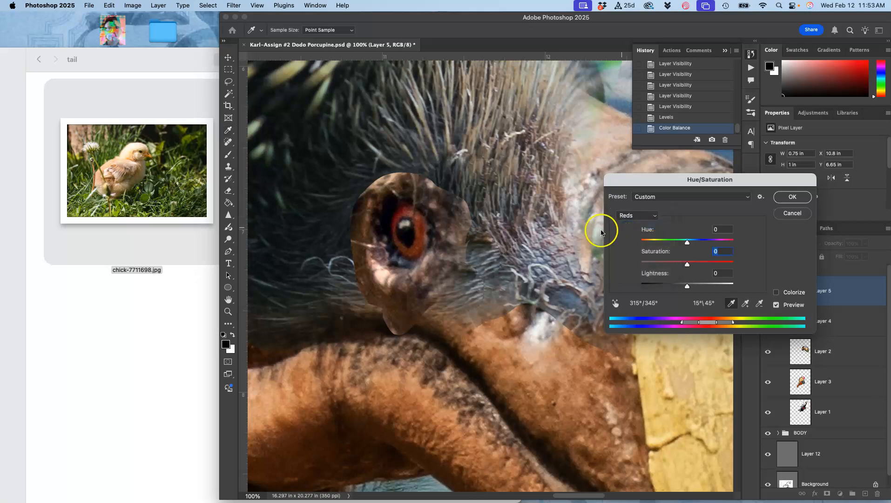
mouse_move(687, 264)
left_mouse_down()
mouse_move(714, 264)
mouse_move(688, 263)
left_mouse_up()
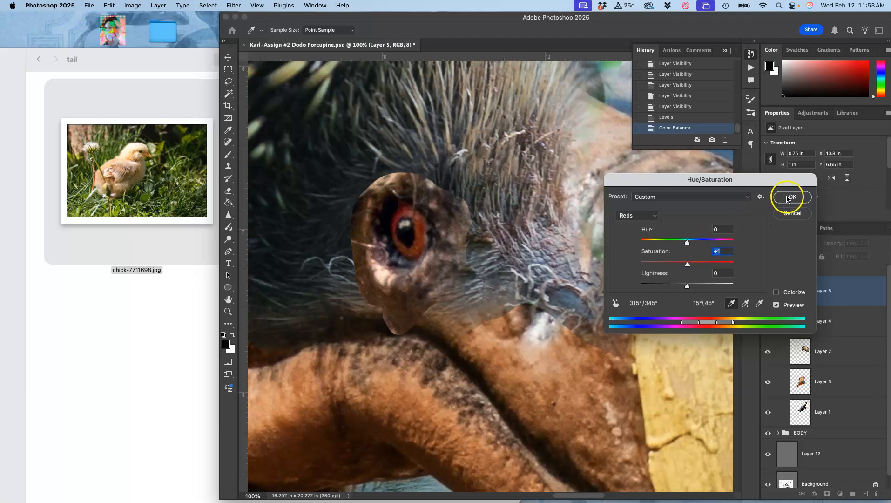
left_click(792, 196)
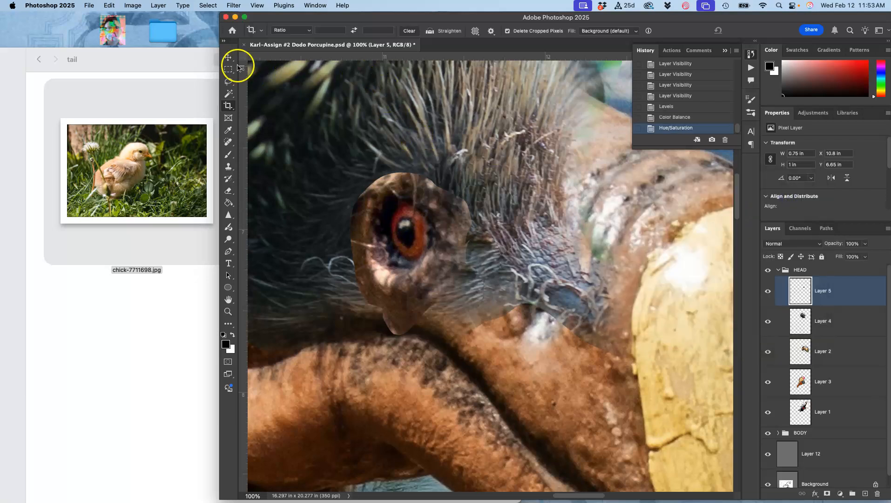
Select the red iris and pupil with a freehand Lasso outline and copy them from Layer 5 to a new layer.
left_click(228, 82)
left_click_drag(422, 210, 416, 208)
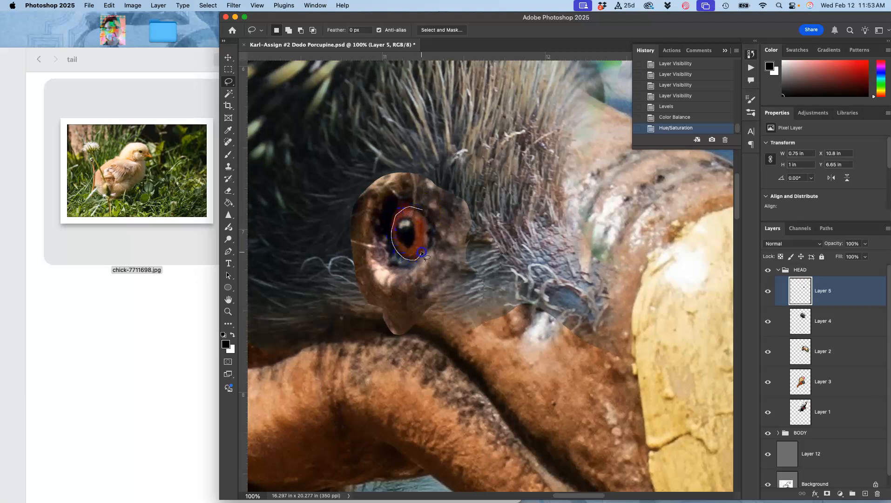
left_click_drag(424, 211, 425, 212)
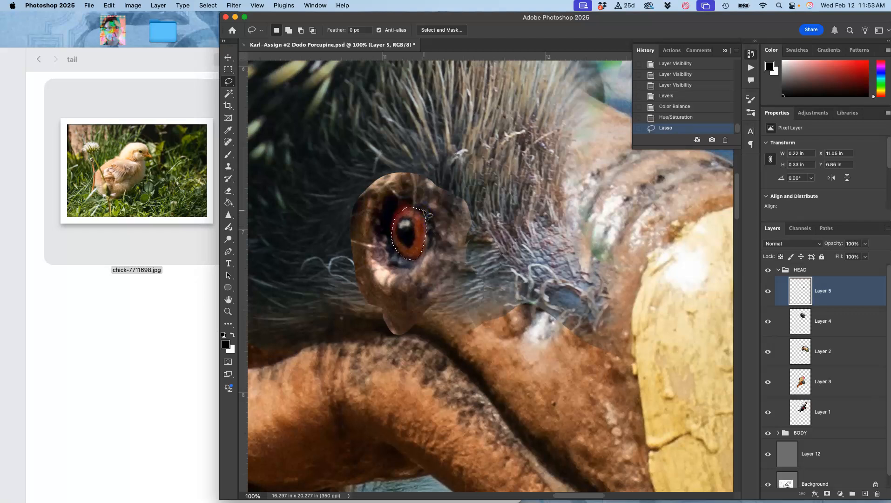
key("ctrl+j")
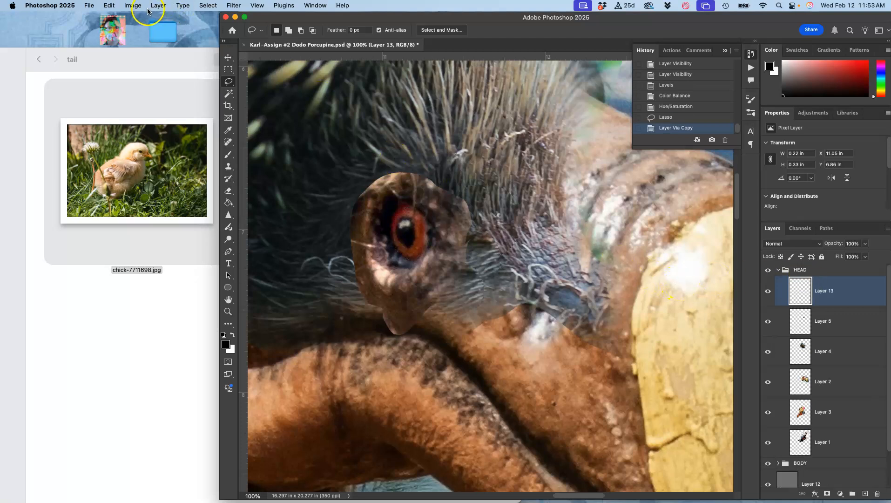
Intensify the copied iris with a Hue/Saturation adjustment, setting the Master saturation to +48.
left_click(132, 5)
mouse_move(149, 32)
left_click(250, 33)
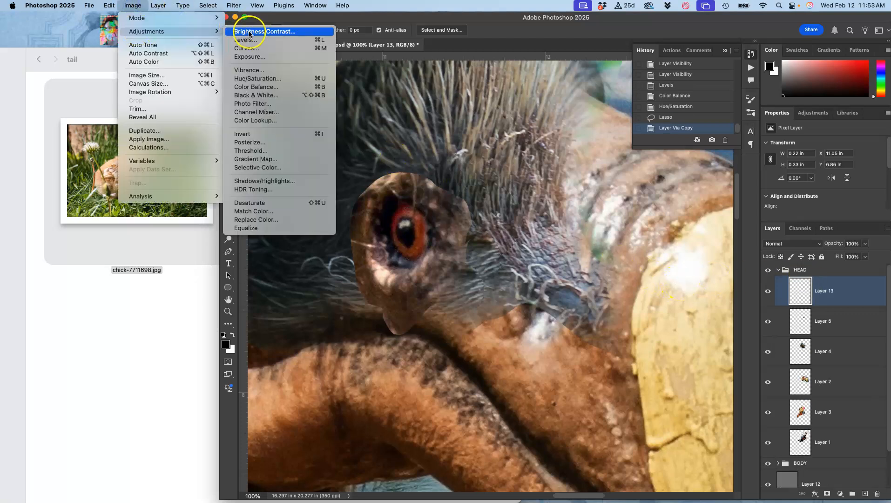
left_click(258, 78)
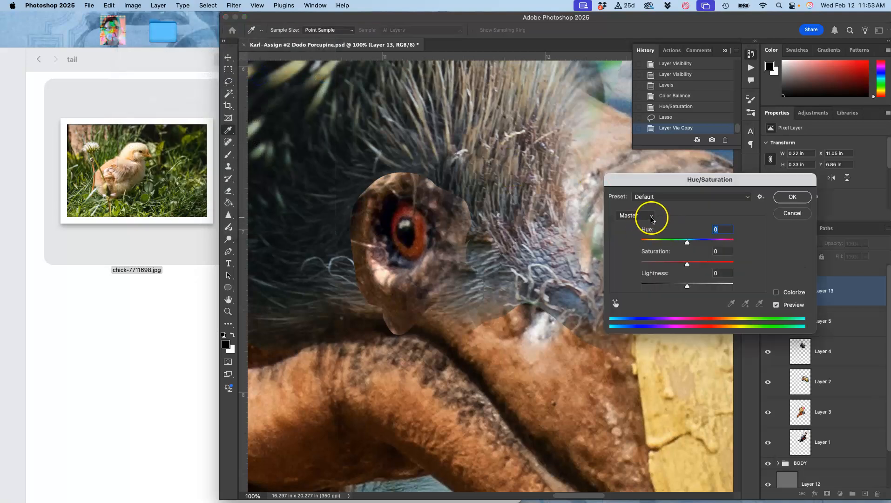
left_click_drag(686, 264, 692, 266)
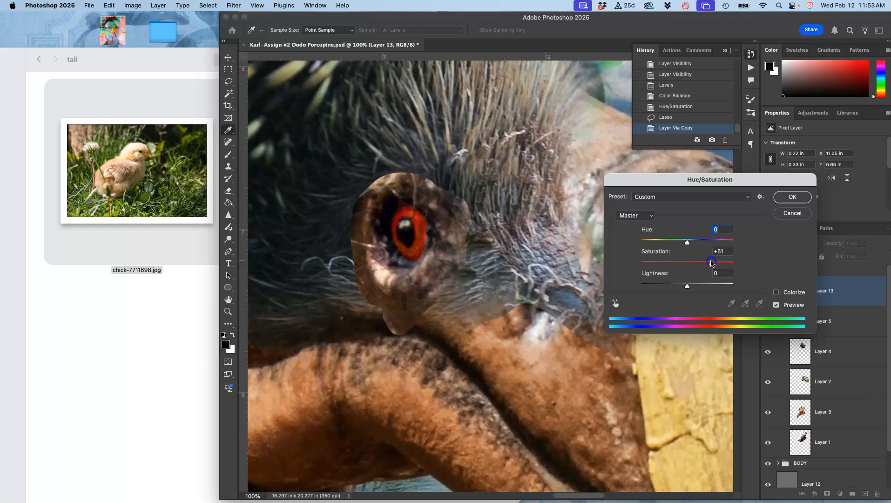
left_click(792, 199)
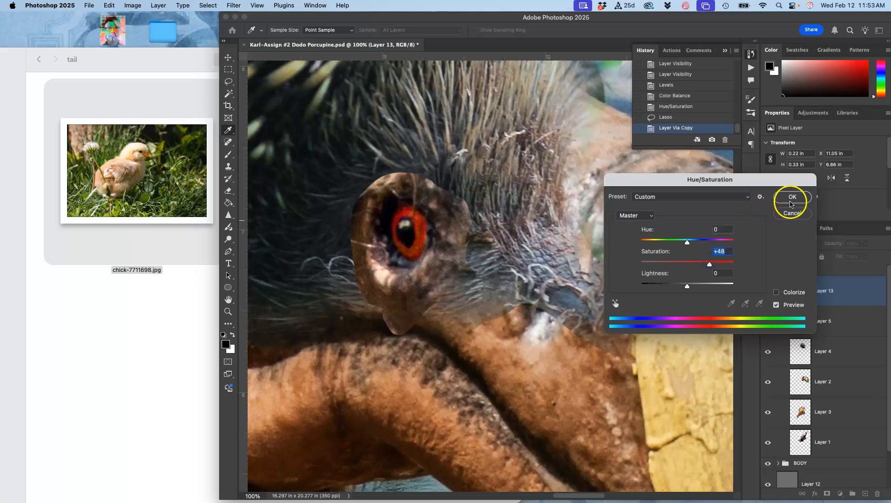
Compare the eye with the saturated iris layer hidden and shown, and check it within the whole head.
left_click(768, 291)
left_click(769, 290)
left_click(768, 291)
left_click(768, 291)
left_click(769, 291)
left_click(769, 292)
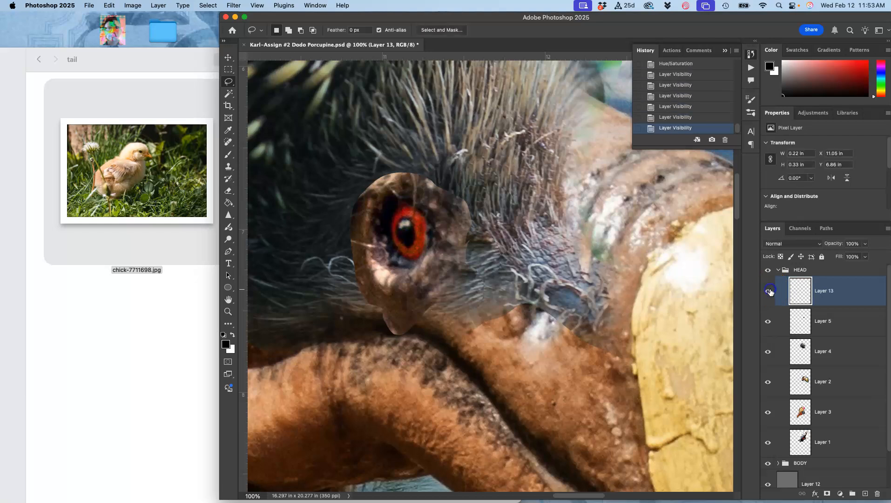
key("super+minus")
key("super+minus")
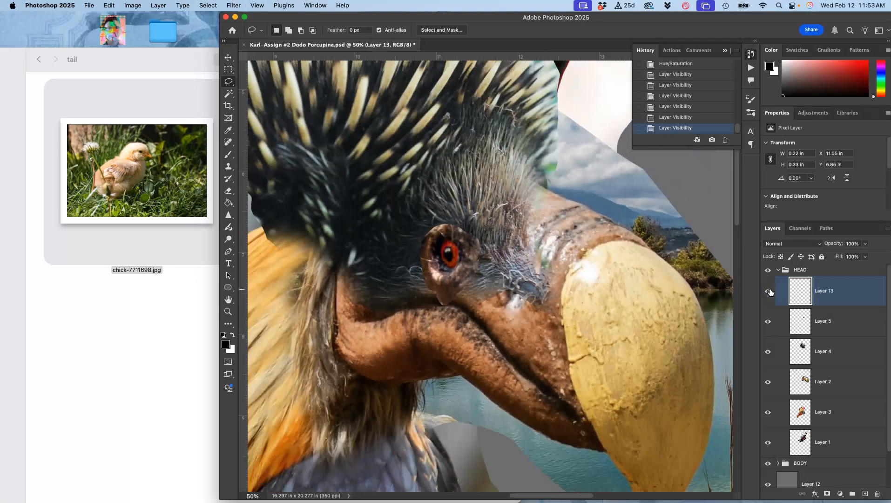
Erase the lower edge of Layer 5's eye cutout with a soft 316 px Eraser to blend it into the face.
key("super+equal")
key("super+equal")
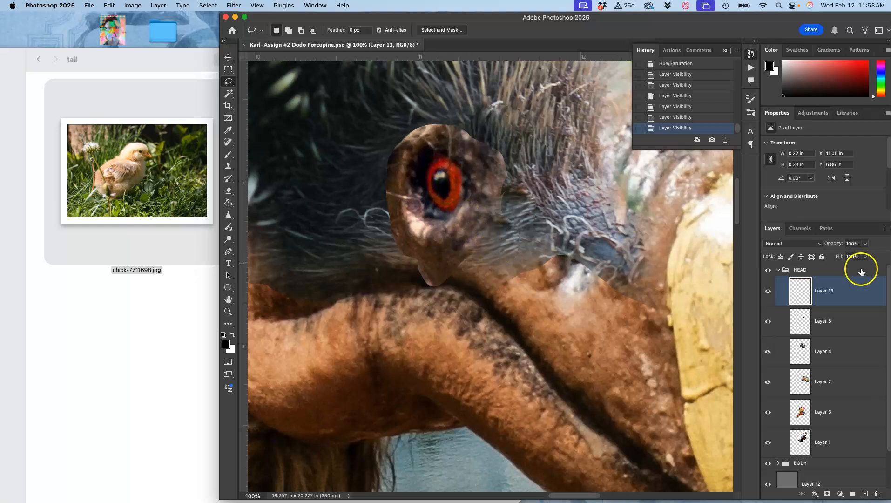
left_click(834, 313)
left_click(229, 191)
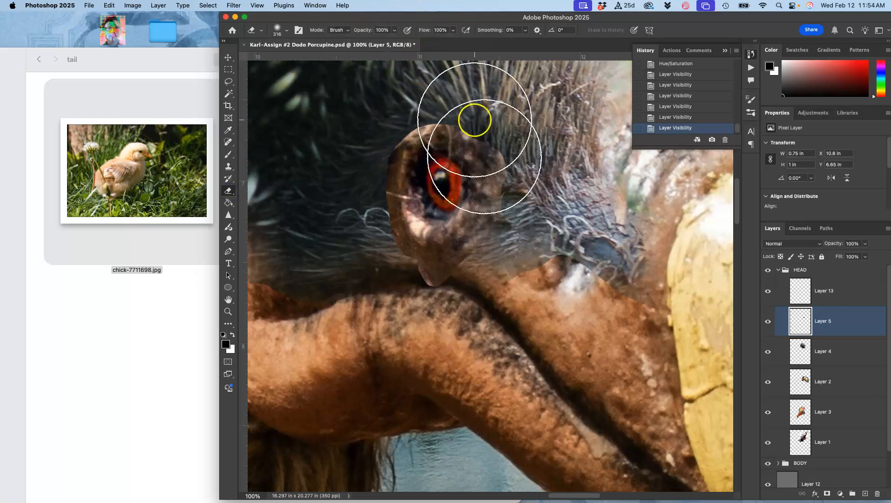
left_click(461, 329)
left_click(445, 331)
left_click(428, 325)
left_click(412, 324)
left_click(445, 319)
left_click(400, 308)
left_click(477, 312)
left_click(512, 284)
Reduce the Eraser size to 86 px and erase the hard edges around both sides of Layer 5's eye cutout.
left_click(282, 32)
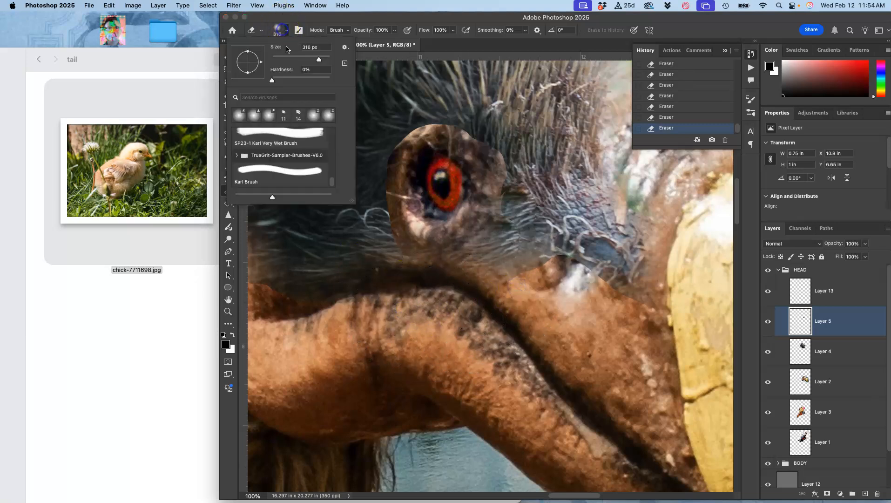
mouse_move(425, 109)
left_mouse_down()
mouse_move(403, 120)
mouse_move(444, 105)
mouse_move(387, 135)
mouse_move(424, 116)
mouse_move(382, 148)
mouse_move(372, 227)
mouse_move(372, 208)
mouse_move(383, 254)
mouse_move(383, 243)
mouse_move(411, 265)
mouse_move(371, 222)
left_mouse_up()
mouse_move(492, 114)
left_mouse_down()
mouse_move(471, 121)
mouse_move(521, 169)
left_mouse_up()
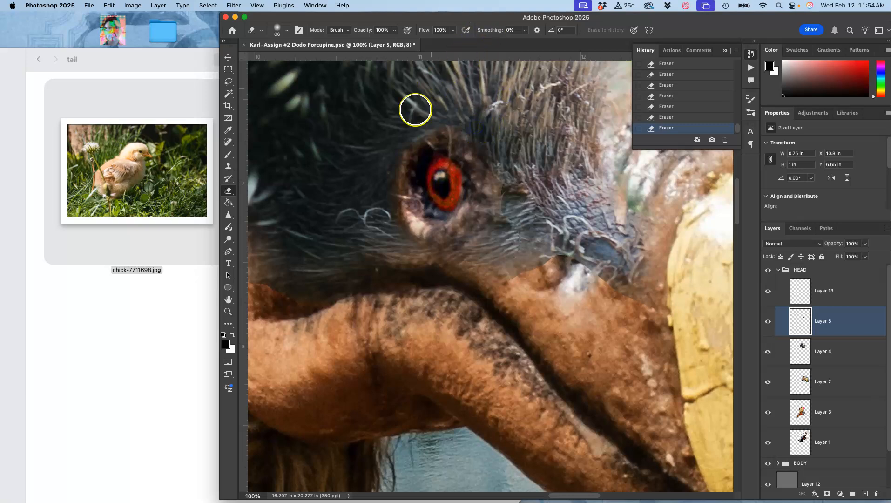
Set the Eraser opacity to 74% and soften the upper and left edges of the eye cutout on Layer 5.
left_click(395, 30)
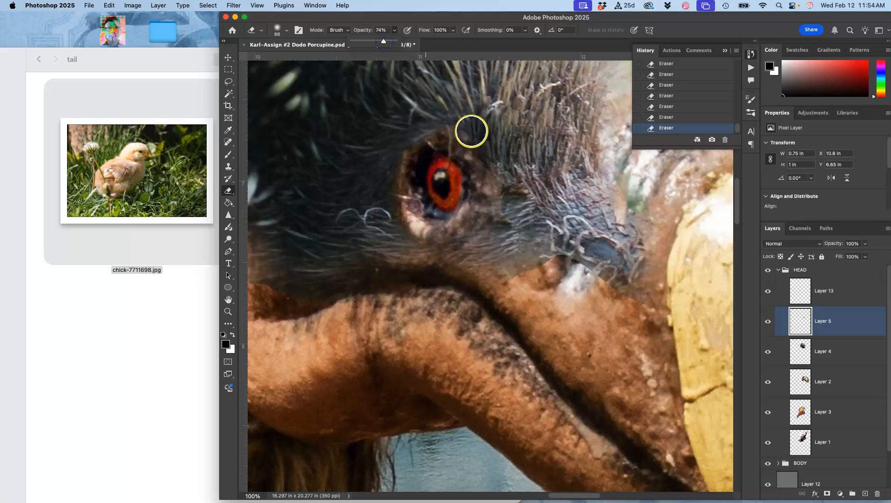
left_click(471, 131)
left_click(434, 131)
left_click(408, 146)
left_click(396, 167)
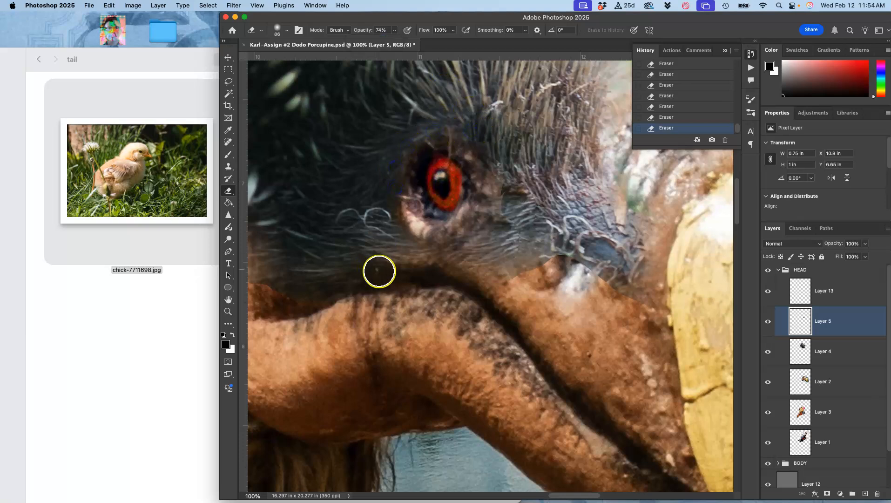
Soften the remaining lower-left and right edges of Layer 5's eye cutout with the 74% opacity Eraser.
left_click(384, 217)
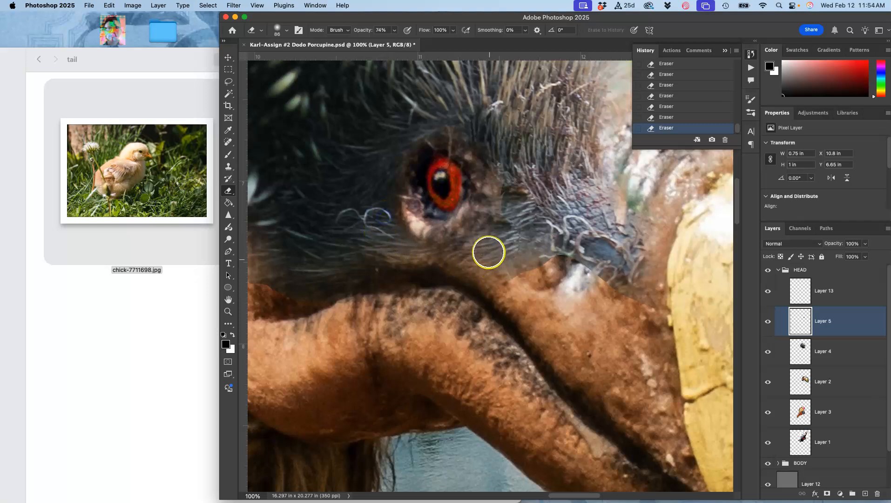
left_click(504, 220)
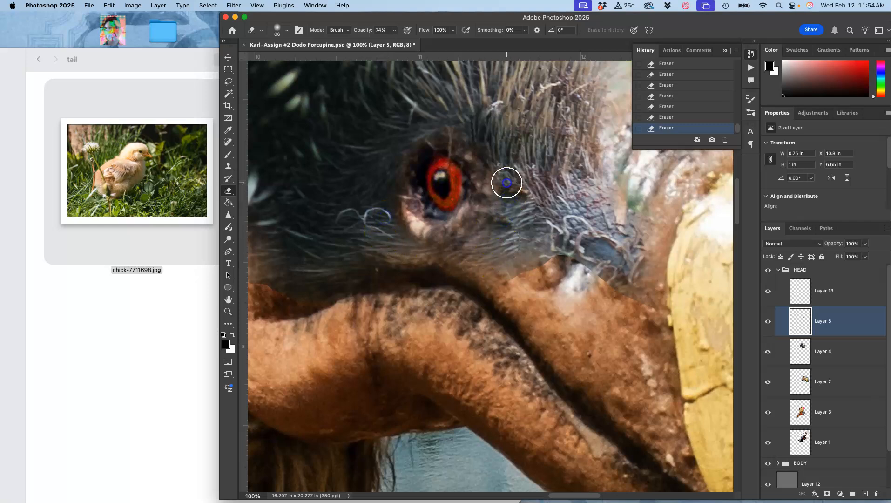
left_click(496, 157)
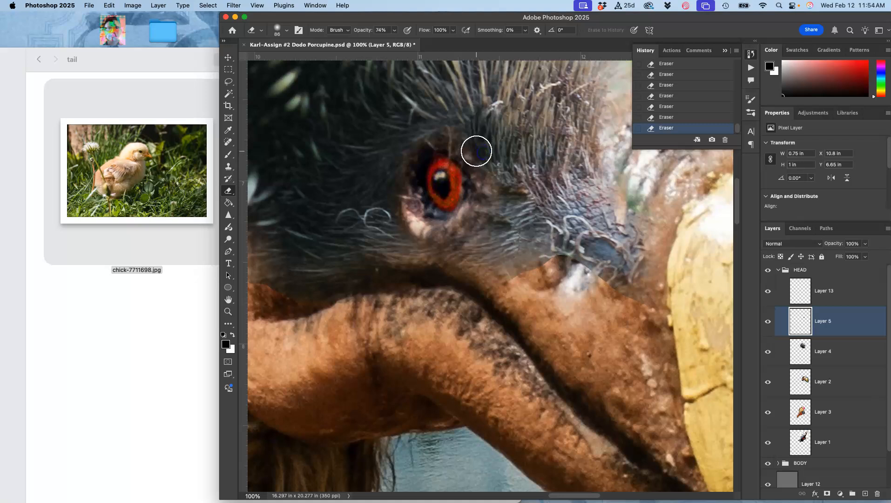
mouse_move(503, 197)
left_mouse_down()
mouse_move(489, 225)
mouse_move(485, 292)
mouse_move(600, 283)
mouse_move(739, 342)
mouse_move(767, 320)
left_mouse_up()
Compare the face with Layer 5's eye surround hidden and shown, both close up and at 50% zoom.
left_click(768, 321)
left_click(768, 321)
left_click(768, 322)
left_click(768, 321)
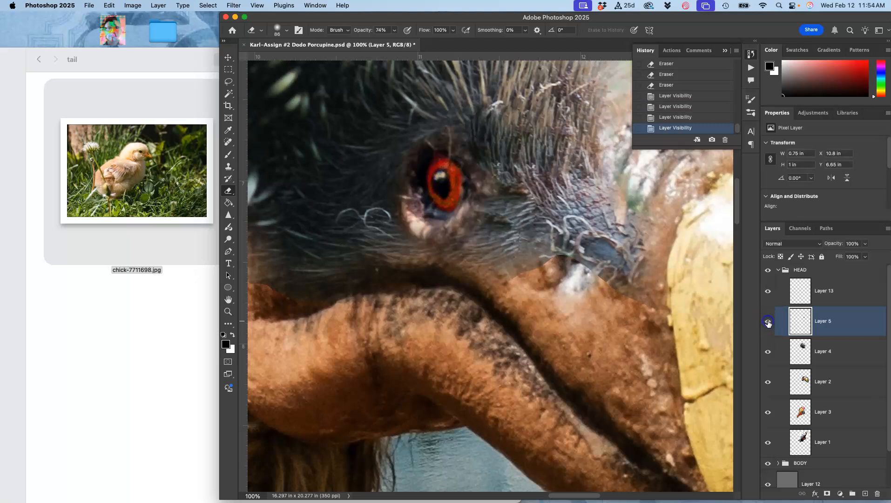
key("super+minus")
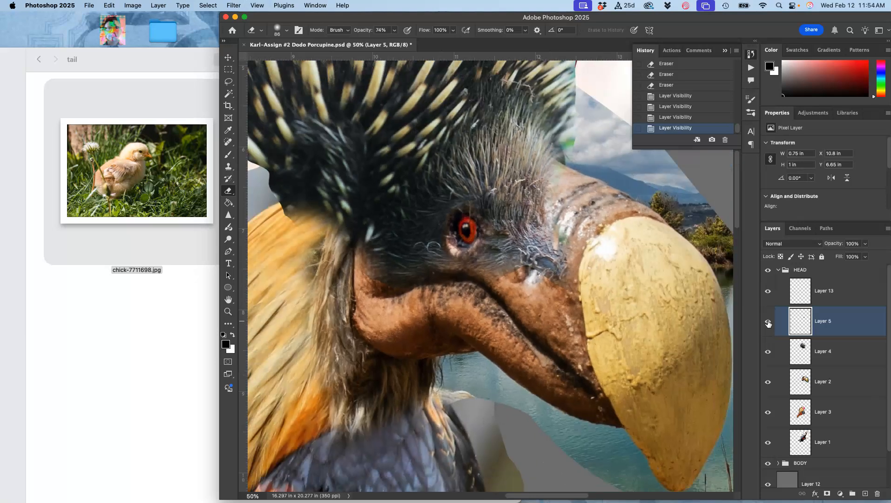
left_click(768, 321)
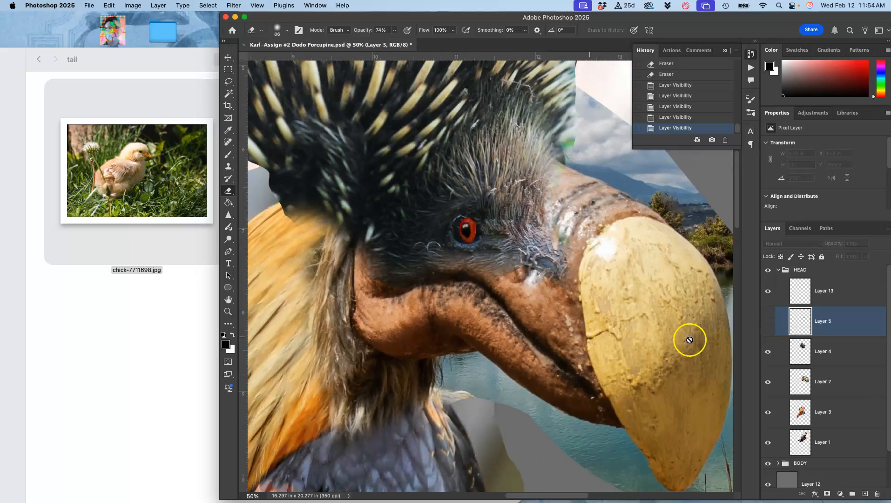
left_click(766, 322)
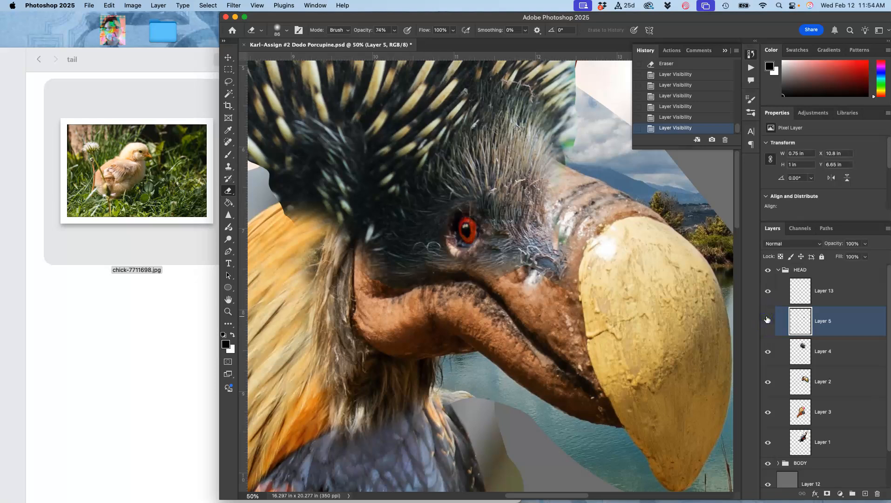
left_click(767, 320)
left_click(767, 319)
Select Layer 5 and activate the Sharpen tool.
left_click(812, 323)
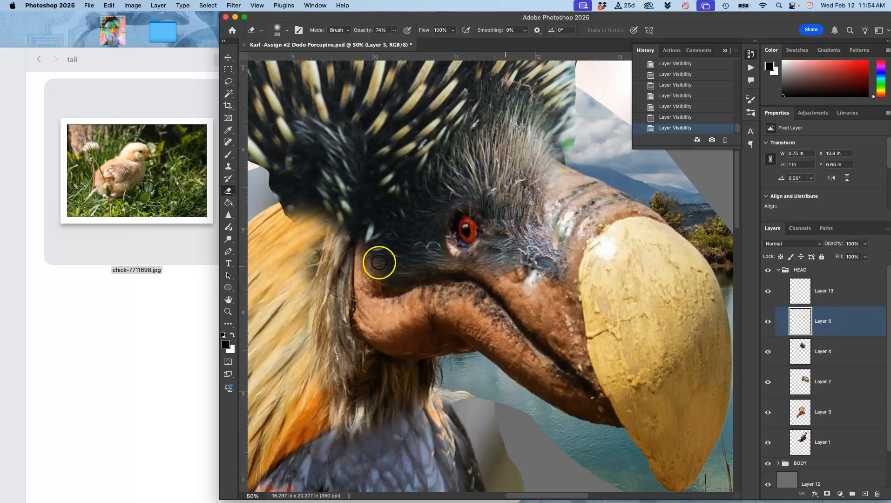
left_click(228, 216)
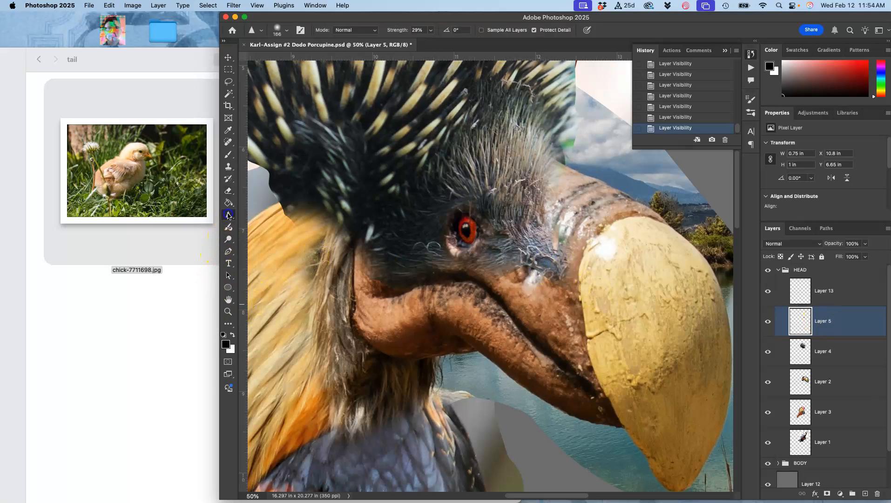